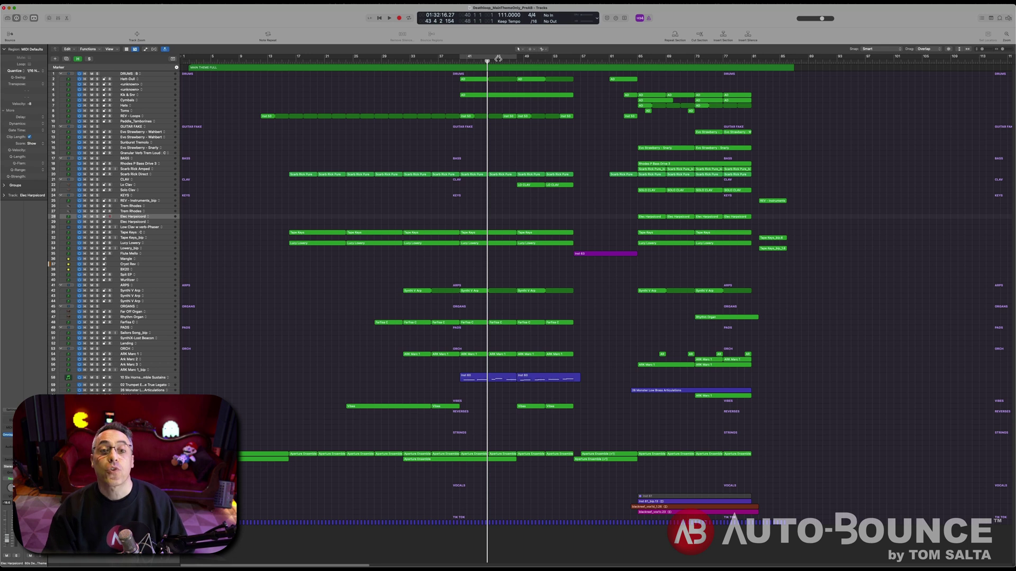
# Step: Place the playhead at bar 65 and play the selected drum and guitar regions in solo
pyautogui.click(637, 63)
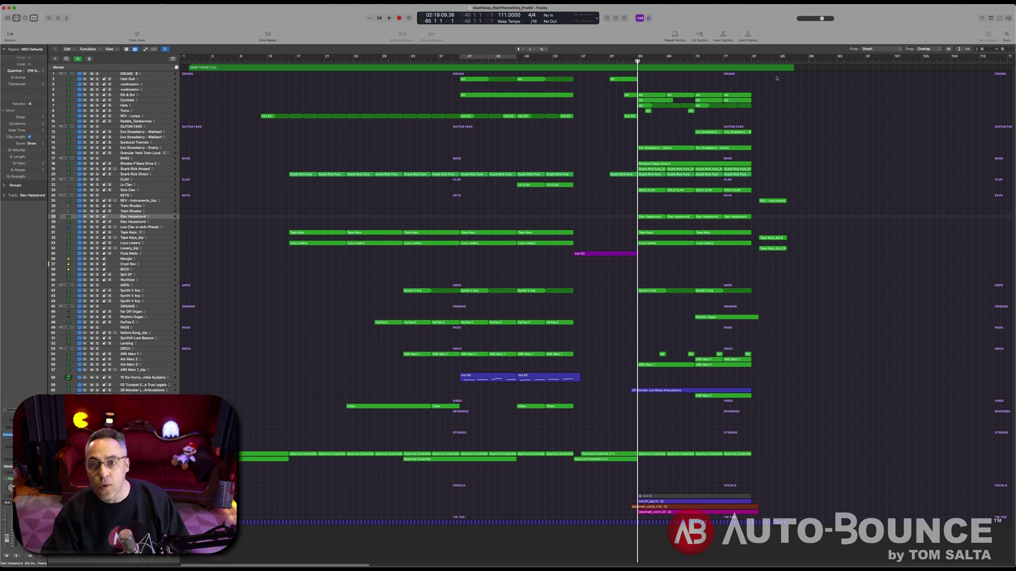
pyautogui.moveTo(760, 85); pyautogui.dragTo(608, 91)
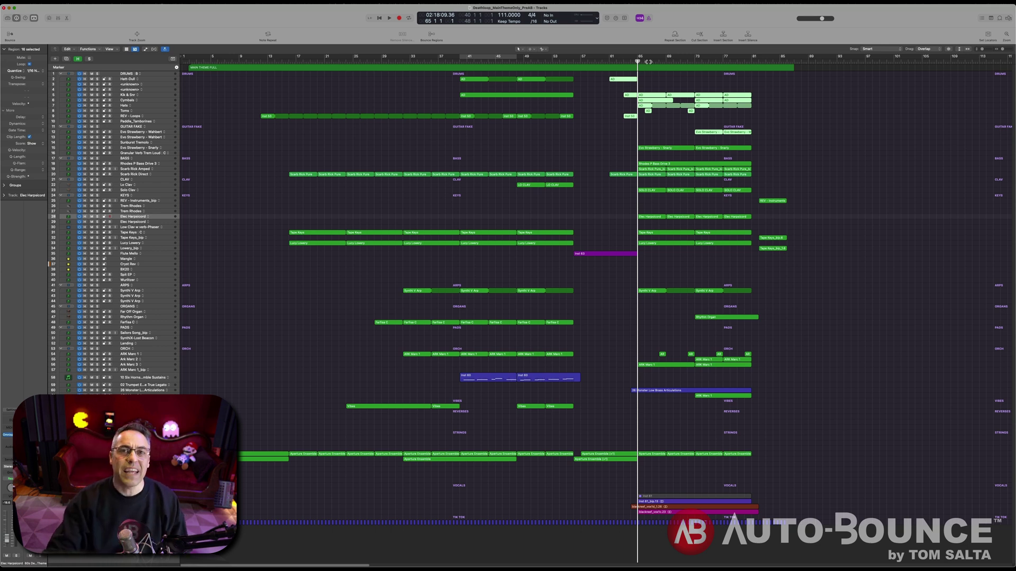
pyautogui.hotkey('ctrl', 's')
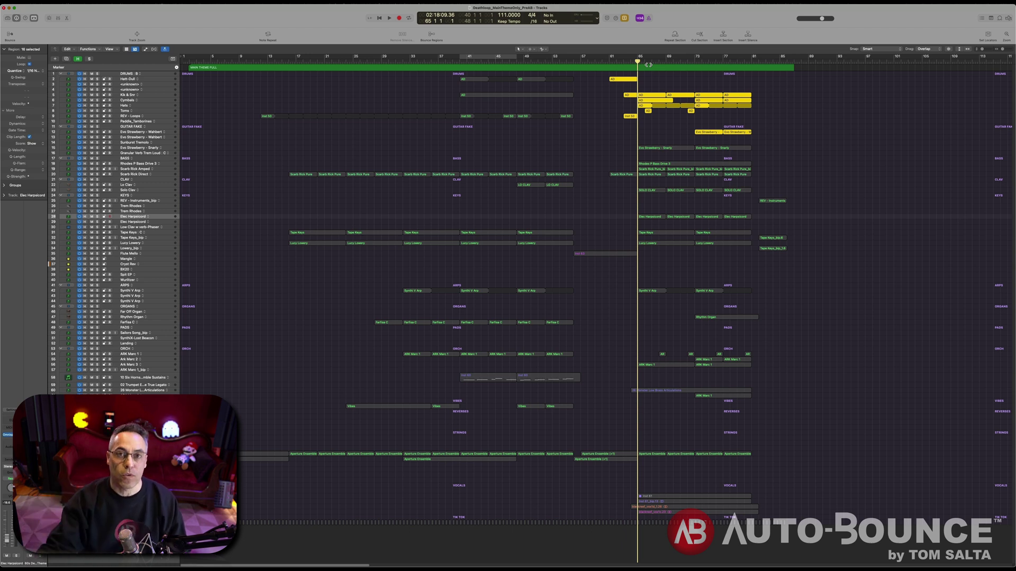
pyautogui.press('space')
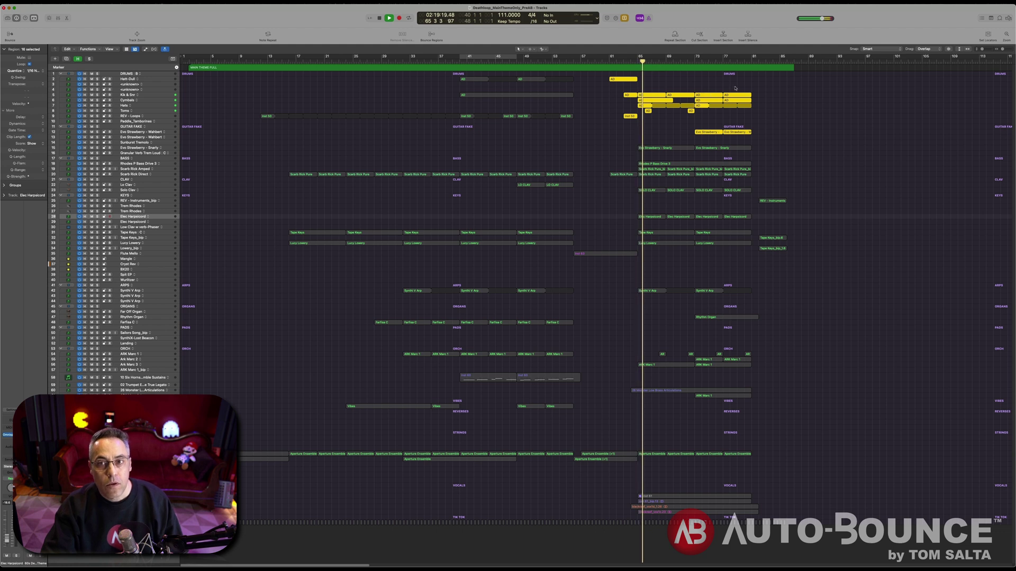
pyautogui.press('space')
# Step: Audition the Hats regions, then the Kik & Snr and single Hats regions, in solo
pyautogui.moveTo(768, 107); pyautogui.dragTo(660, 106)
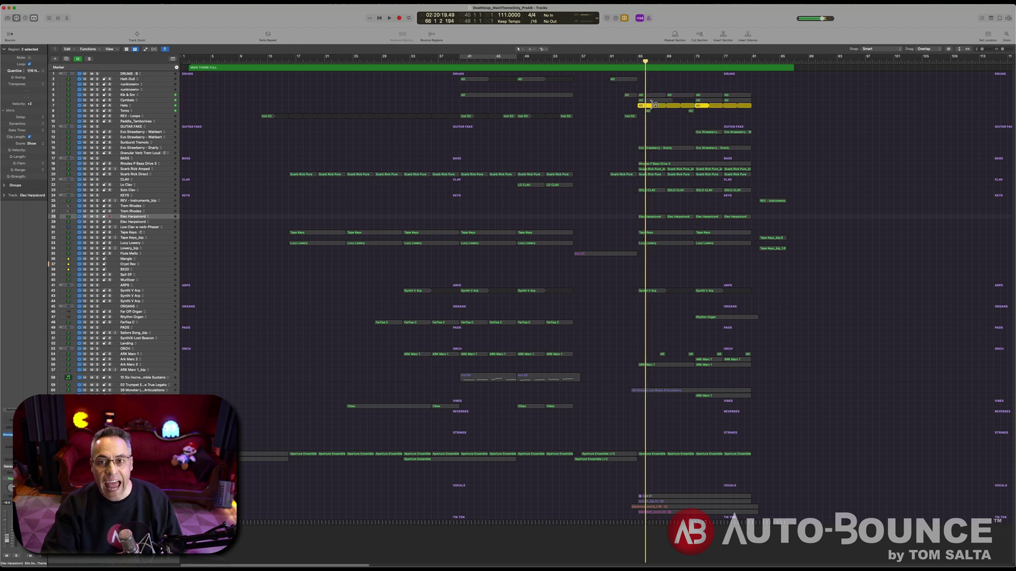
pyautogui.press('space')
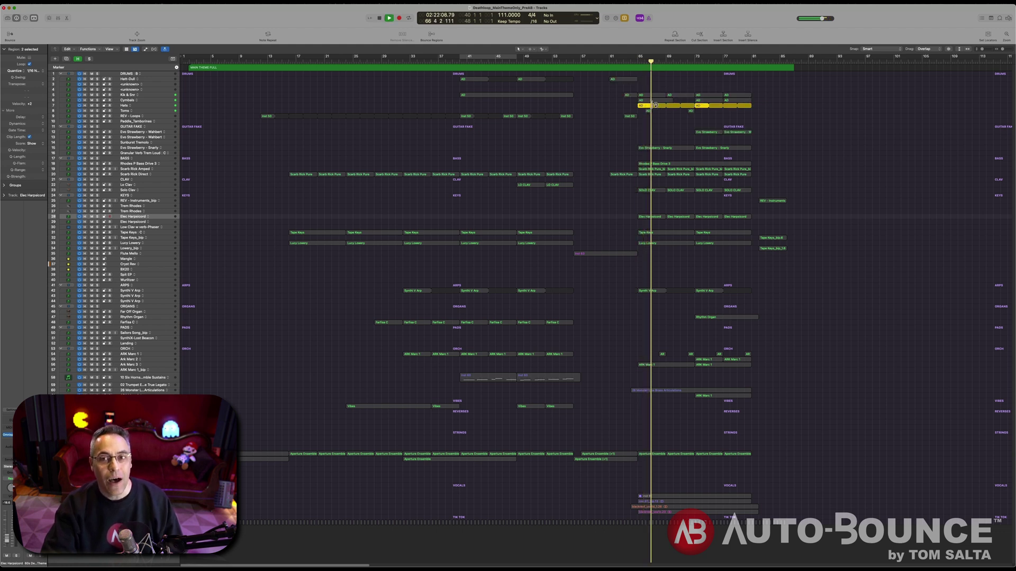
pyautogui.press('space')
pyautogui.moveTo(758, 96); pyautogui.dragTo(615, 102)
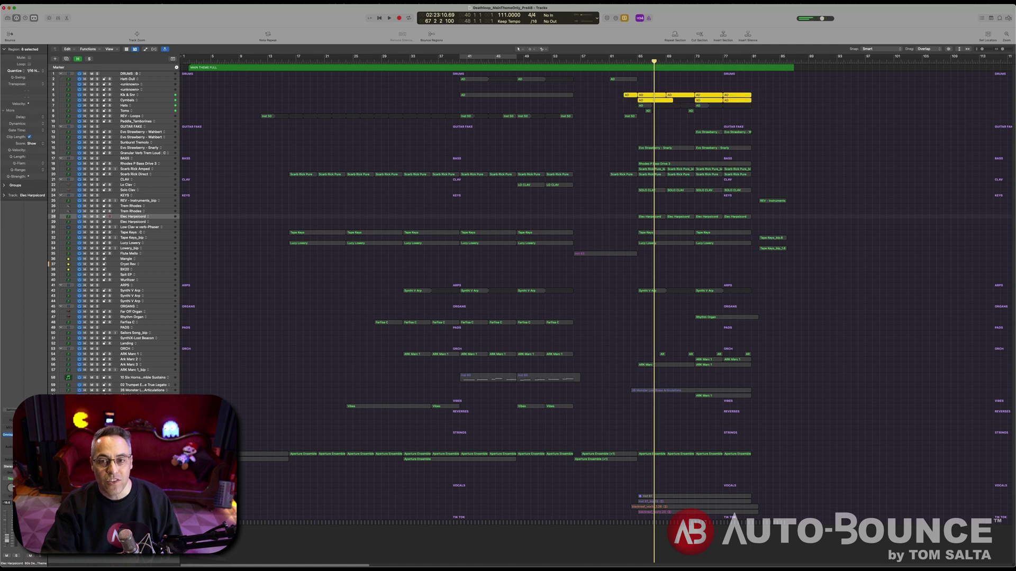
pyautogui.click(641, 105)
pyautogui.press('space')
pyautogui.press('space')
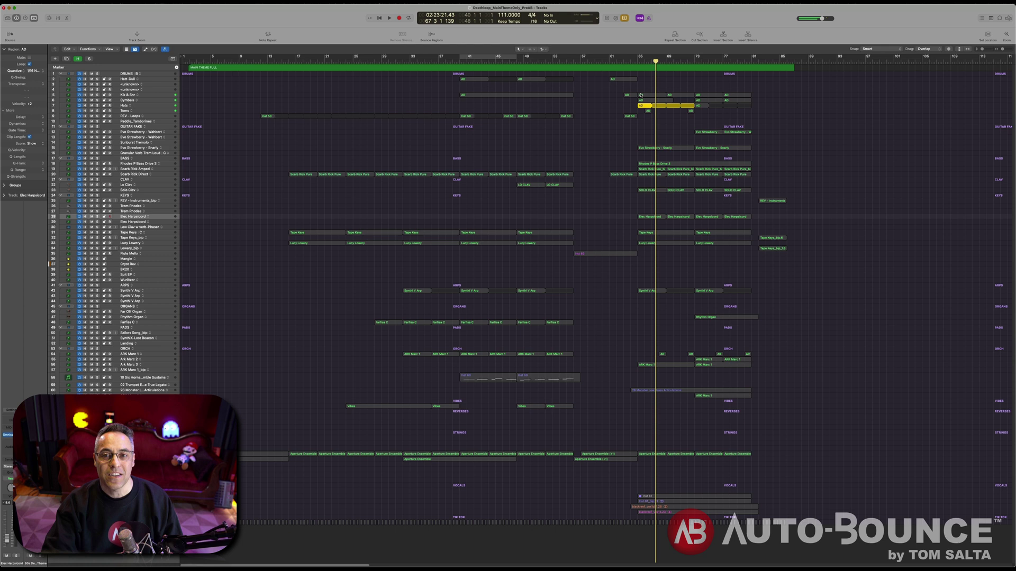
# Step: Play the Kik & Snr through Toms regions, then select the DRUMS folder track
pyautogui.moveTo(616, 84); pyautogui.dragTo(746, 125)
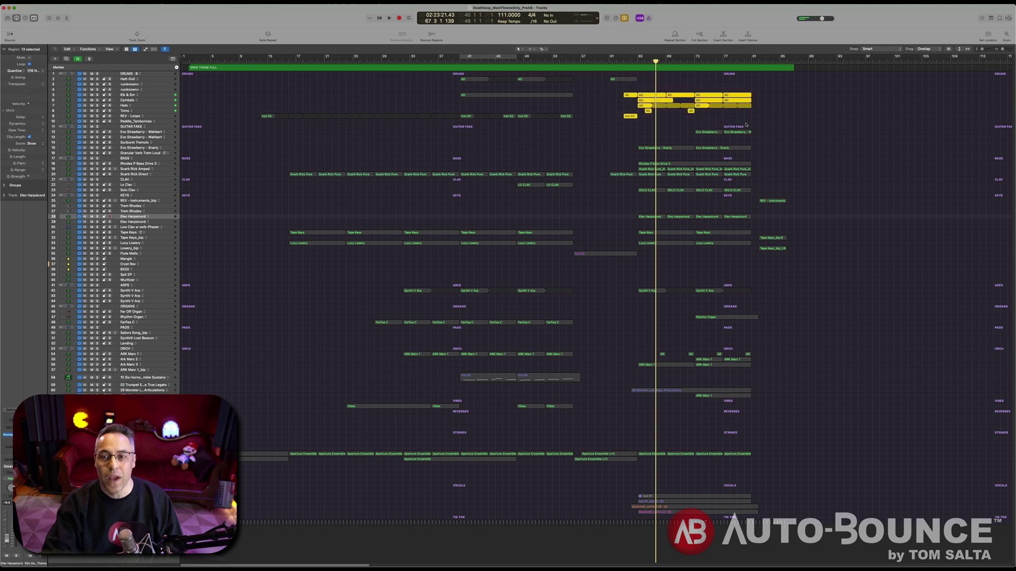
pyautogui.press('space')
pyautogui.press('space')
pyautogui.click(219, 87)
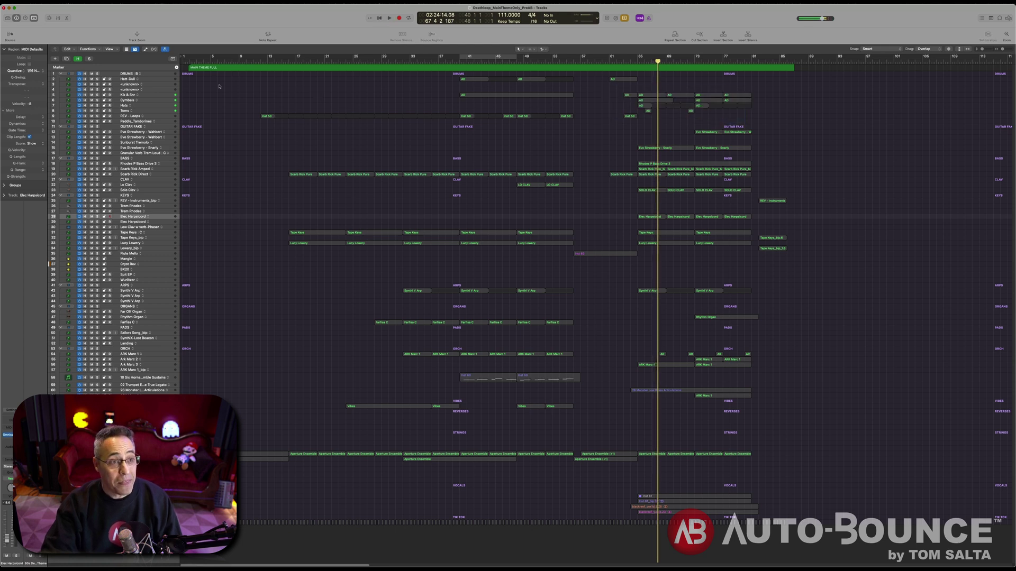
pyautogui.click(123, 74)
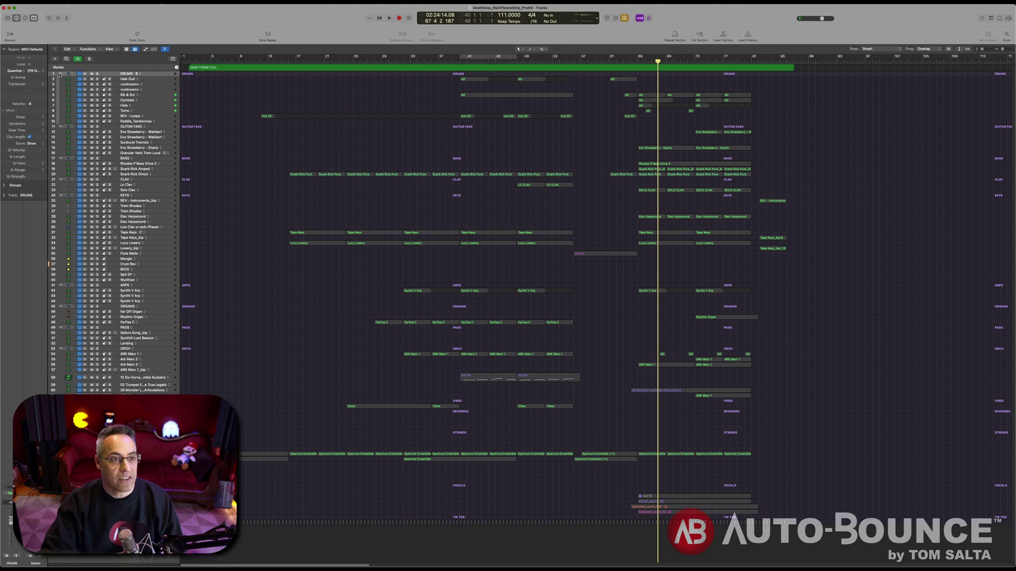
# Step: Collapse the DRUMS folder and play the Evo Strawberry - Snarly guitar regions from bar 64
pyautogui.click(60, 74)
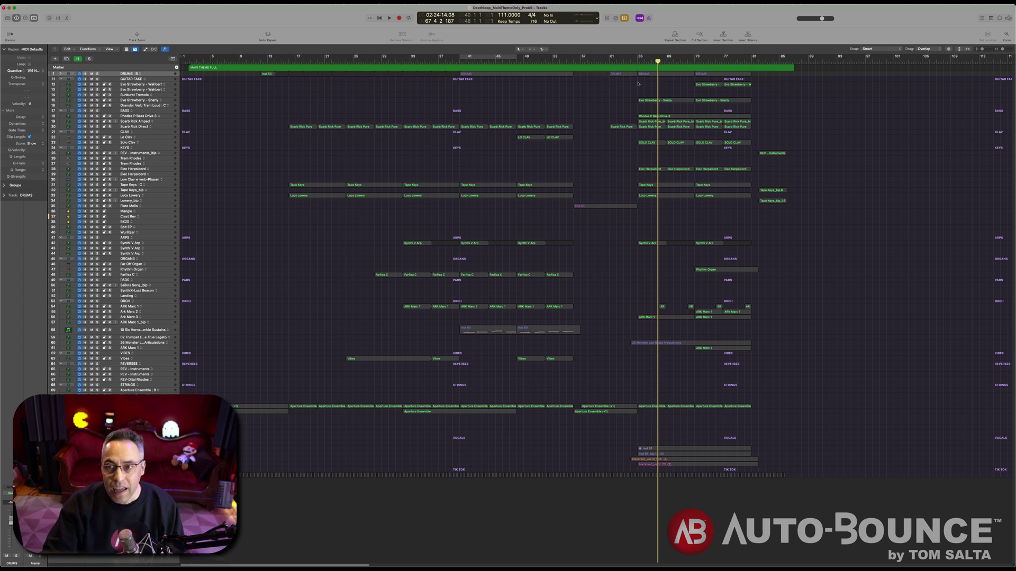
pyautogui.moveTo(638, 83); pyautogui.dragTo(753, 86)
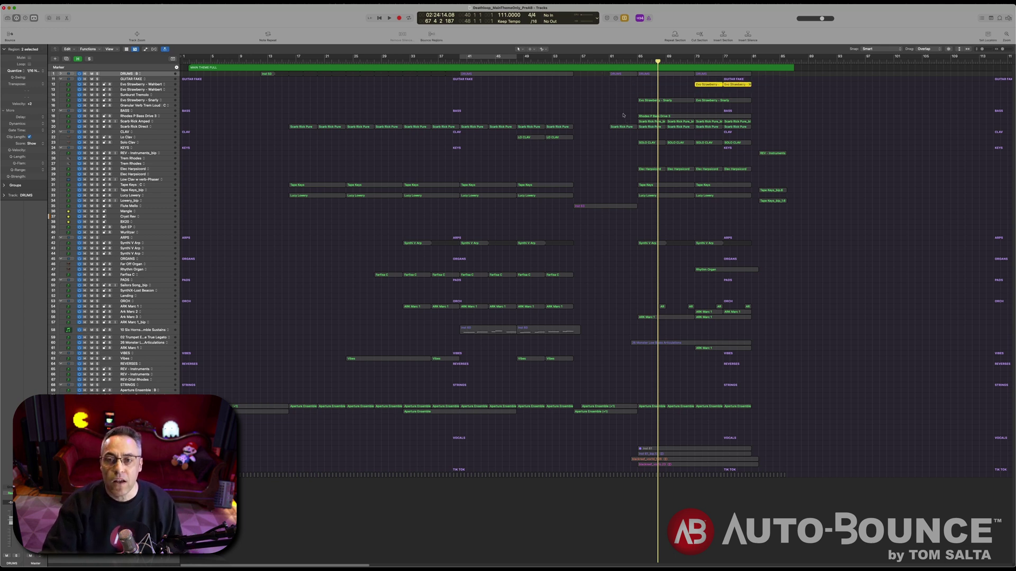
pyautogui.click(638, 60)
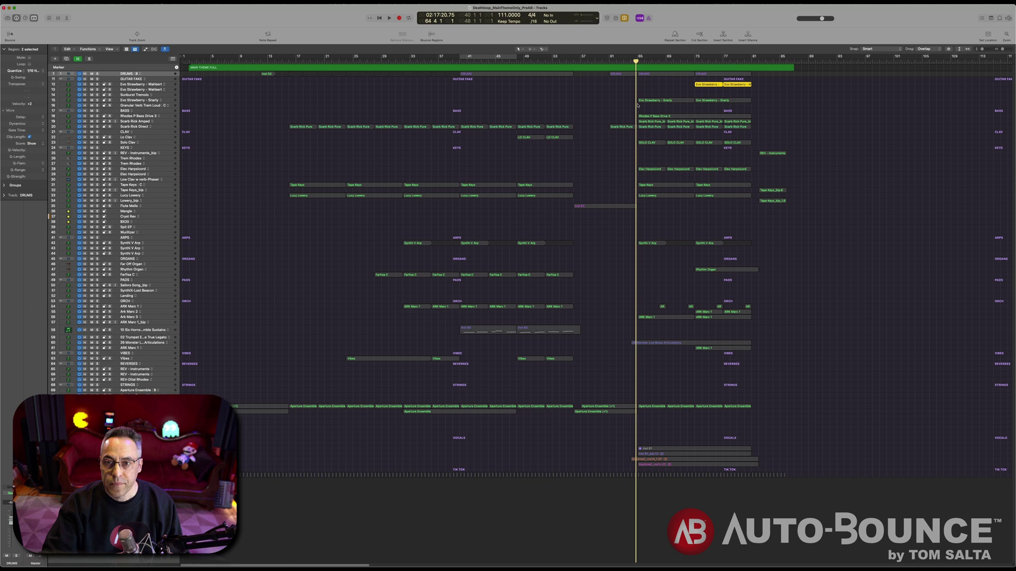
pyautogui.moveTo(637, 105); pyautogui.dragTo(751, 99)
pyautogui.press('space')
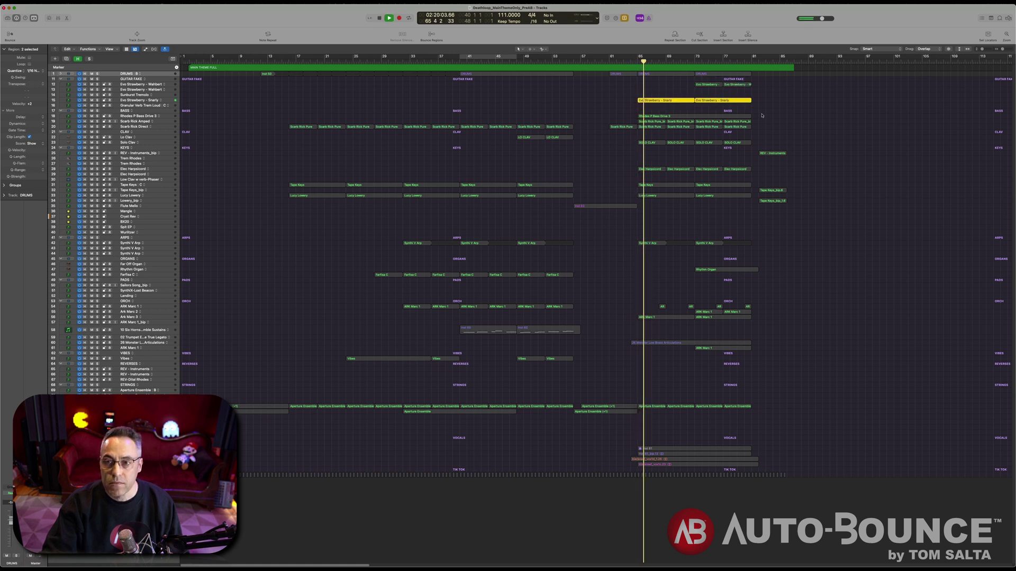
# Step: Audition the Rhodes bass and Scarb Rick Pure bass regions in solo
pyautogui.moveTo(762, 115)
pyautogui.mouseDown()
pyautogui.moveTo(668, 123)
pyautogui.moveTo(750, 125)
pyautogui.mouseUp()
pyautogui.press('space')
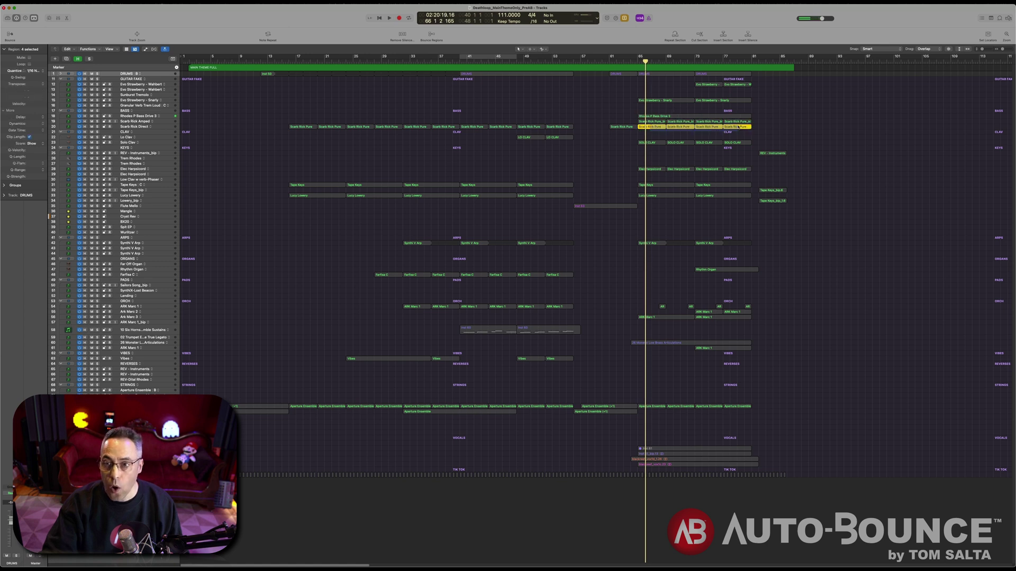
pyautogui.press('space')
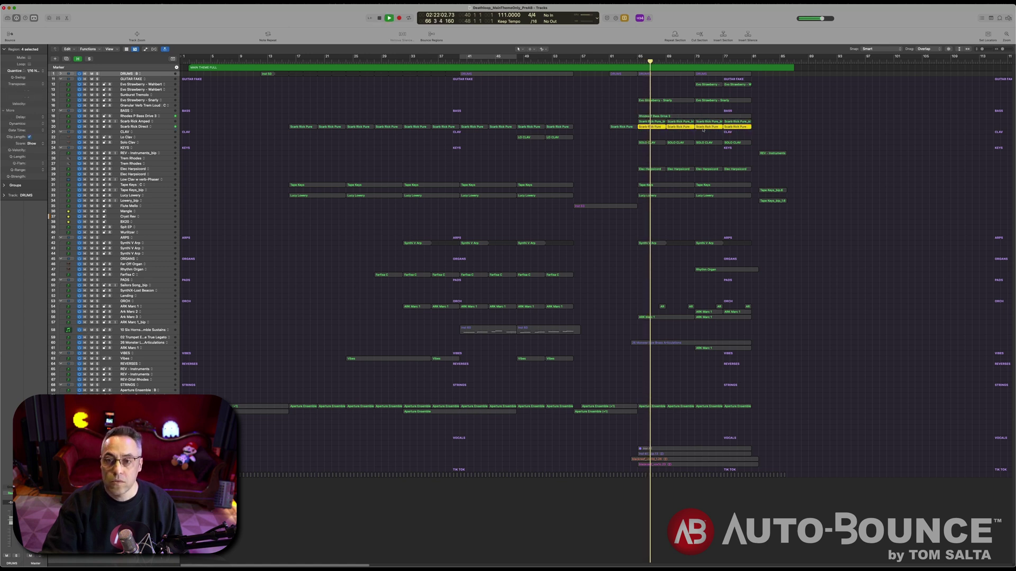
pyautogui.press('space')
pyautogui.moveTo(770, 173); pyautogui.dragTo(654, 170)
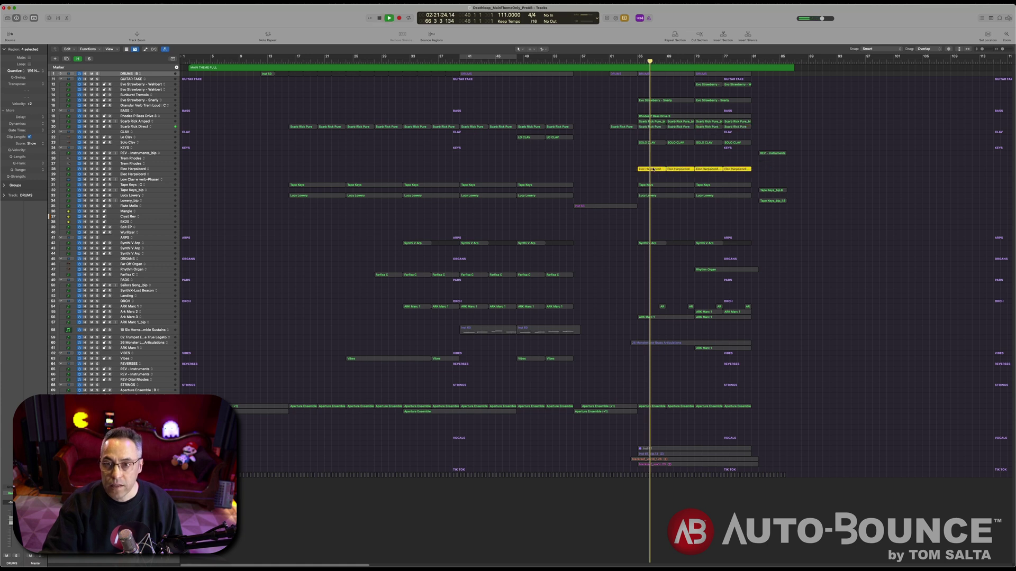
pyautogui.press('space')
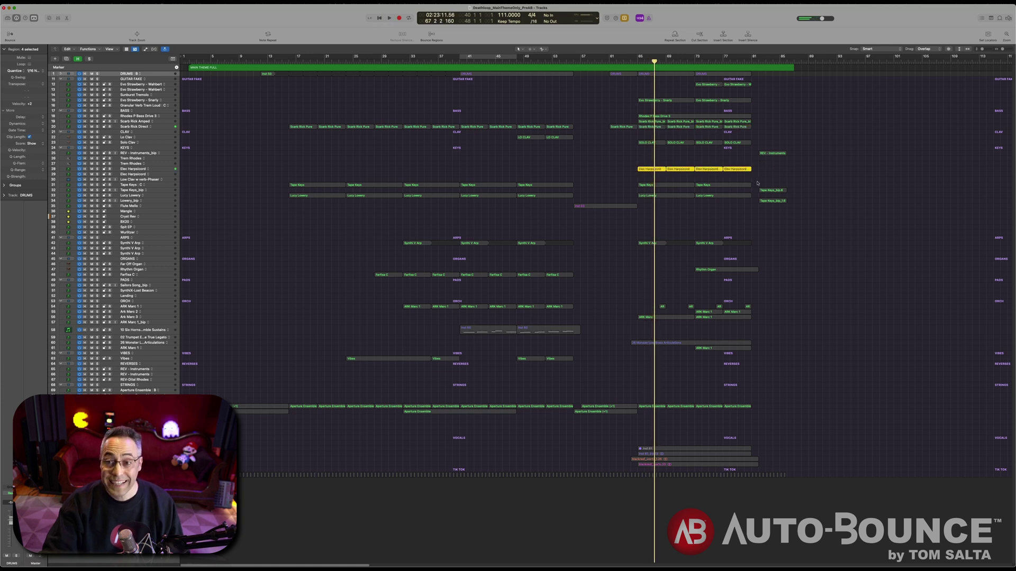
pyautogui.moveTo(757, 183); pyautogui.dragTo(672, 187)
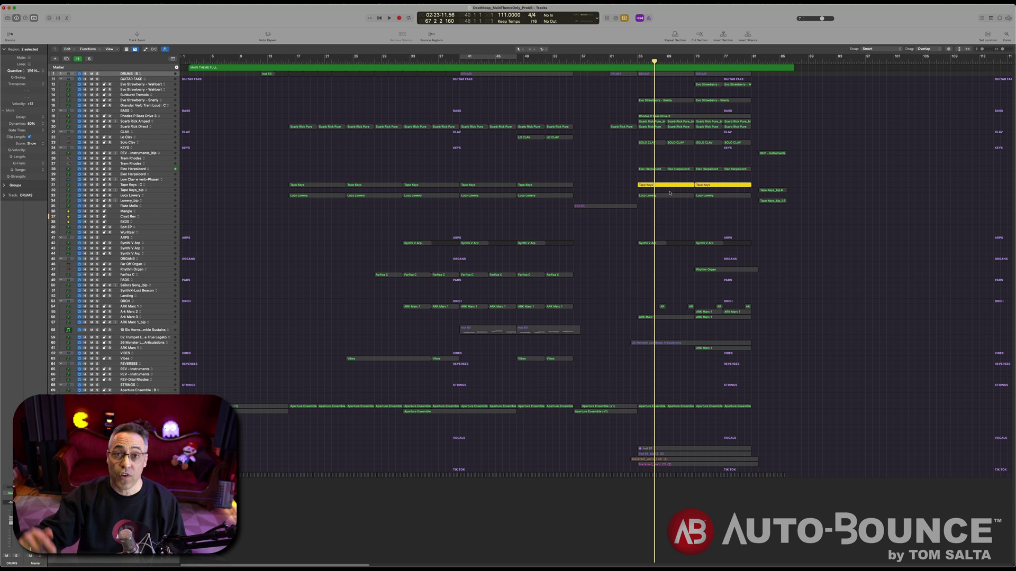
pyautogui.moveTo(659, 207); pyautogui.dragTo(727, 196)
pyautogui.press('space')
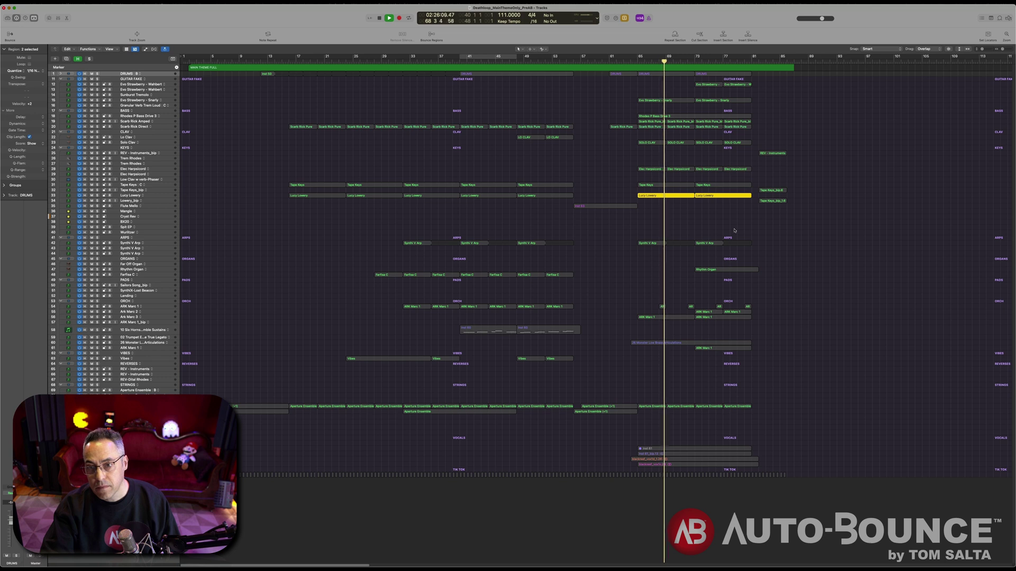
# Step: Audition the blackreef_vox1d_1.26 and blackreef_vox1c.23 vocal regions
pyautogui.click(668, 462)
pyautogui.press('space')
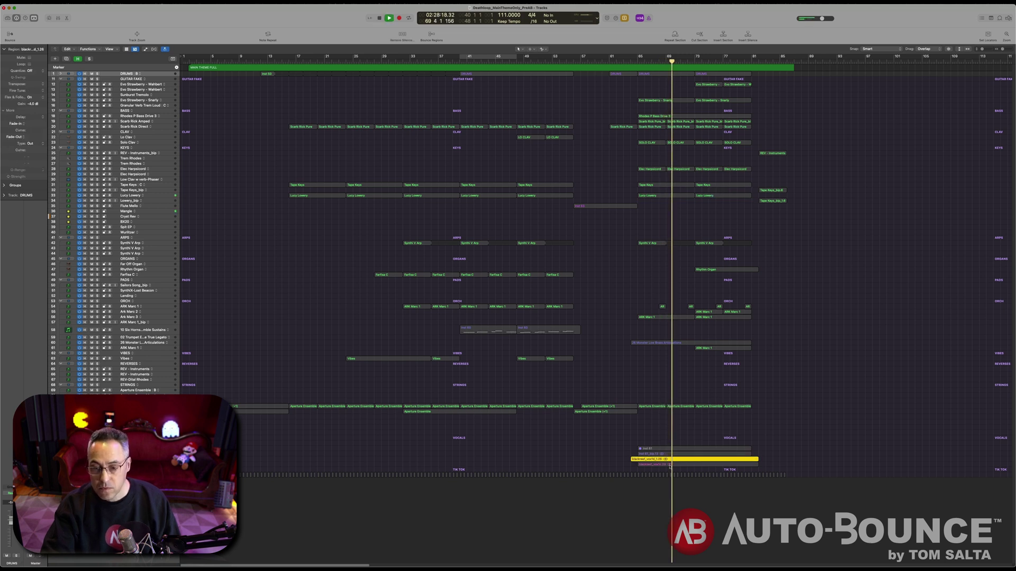
pyautogui.click(669, 465)
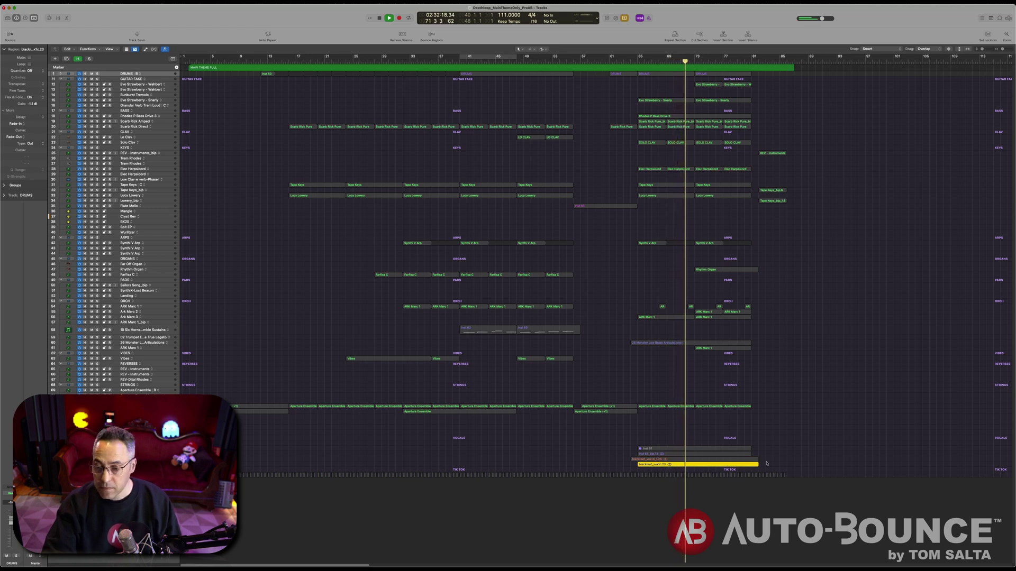
pyautogui.press('space')
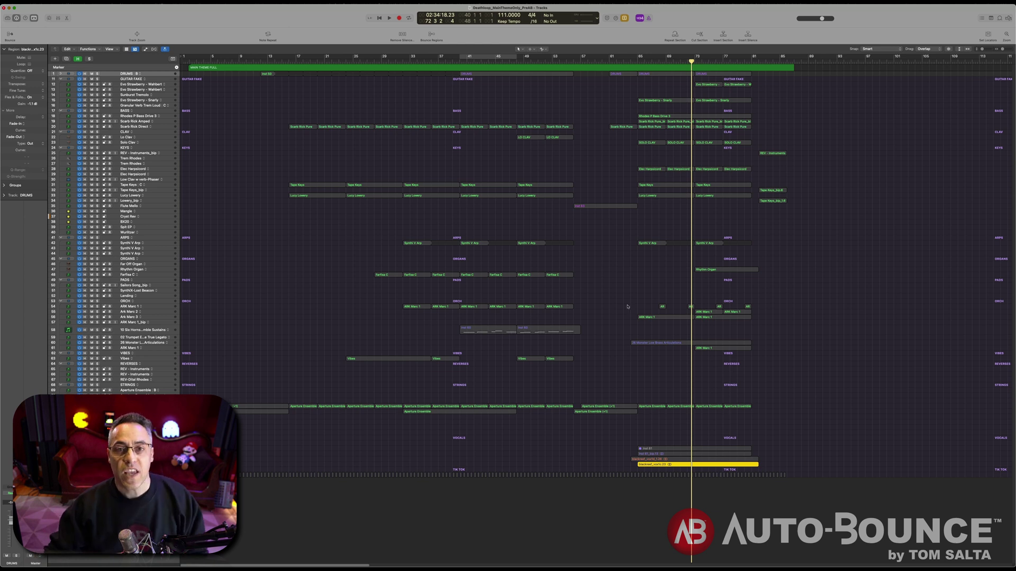
# Step: Set a cycle range over bars 41–47 and select the Sunburst Tremolo track
pyautogui.click(484, 57)
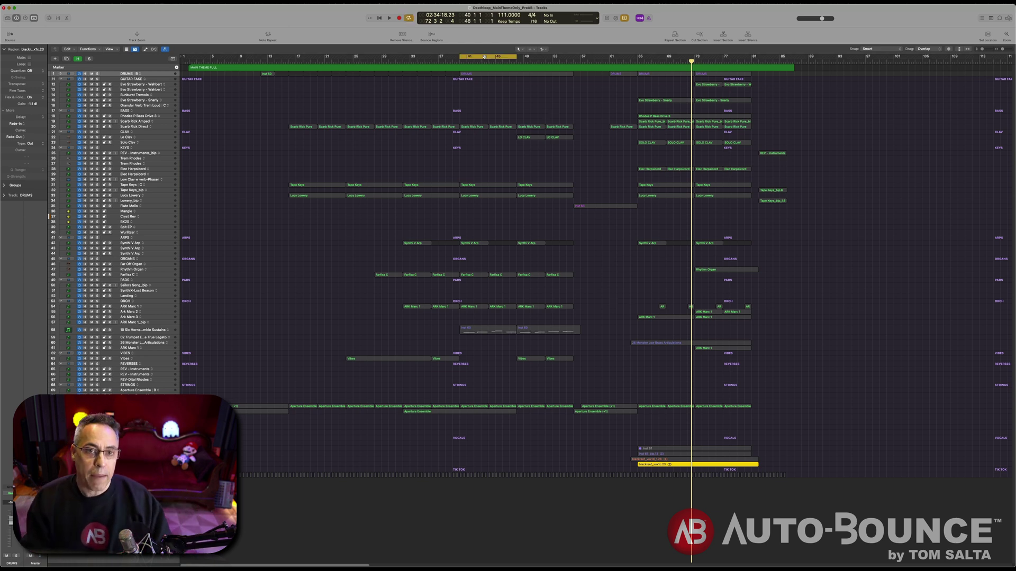
pyautogui.press('space')
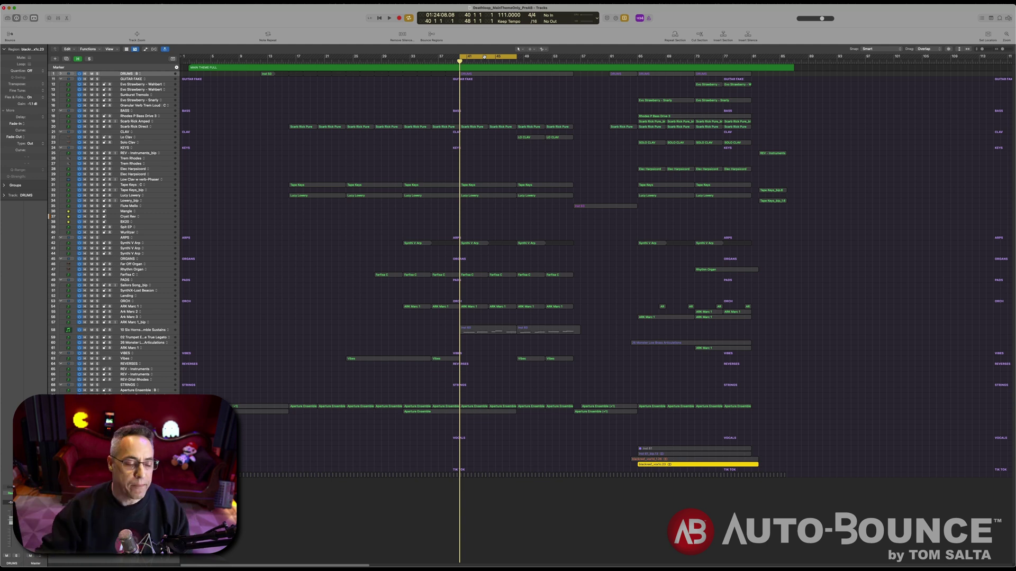
pyautogui.click(440, 99)
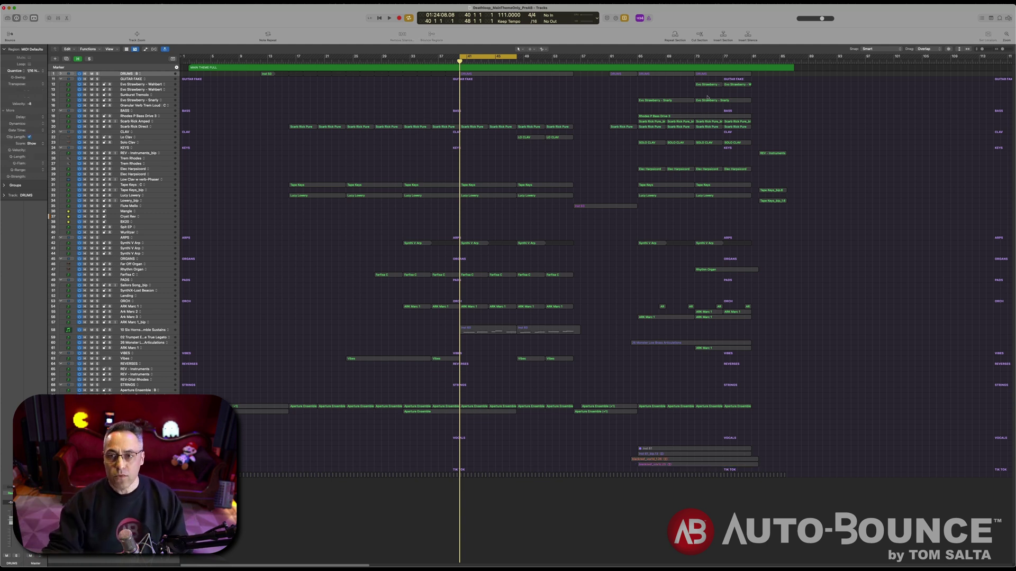
pyautogui.click(164, 96)
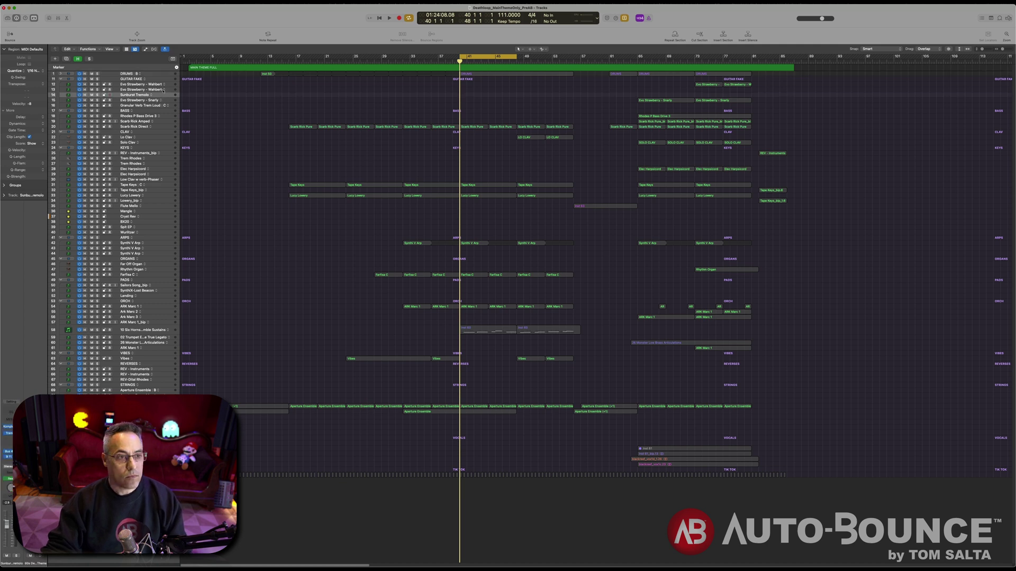
pyautogui.rightClick(164, 92)
pyautogui.press('Escape')
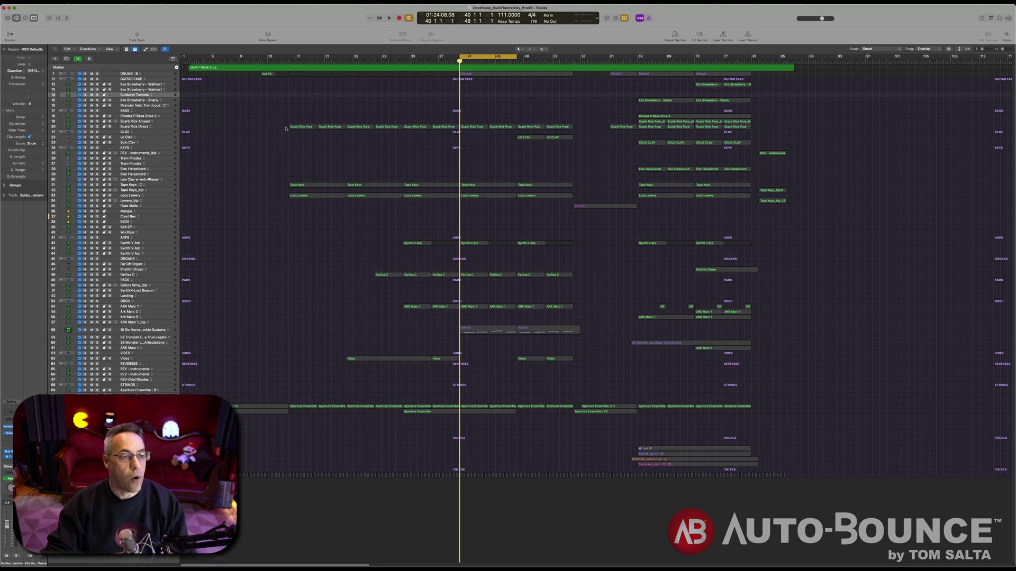
# Step: Select all unused tracks, mark them hidden, enable global Hide, and deselect all regions
pyautogui.click(53, 2)
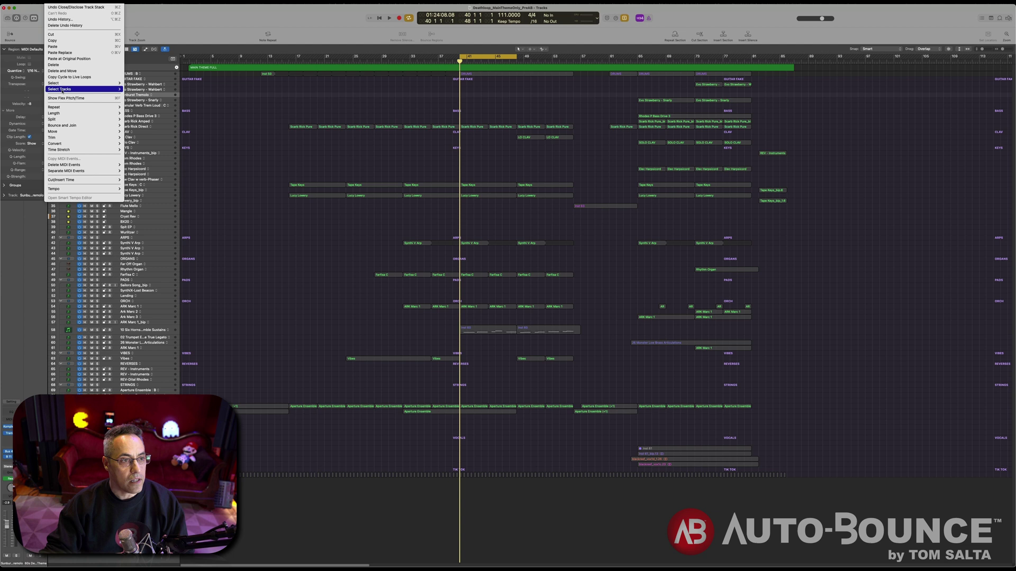
pyautogui.moveTo(106, 89)
pyautogui.click(156, 95)
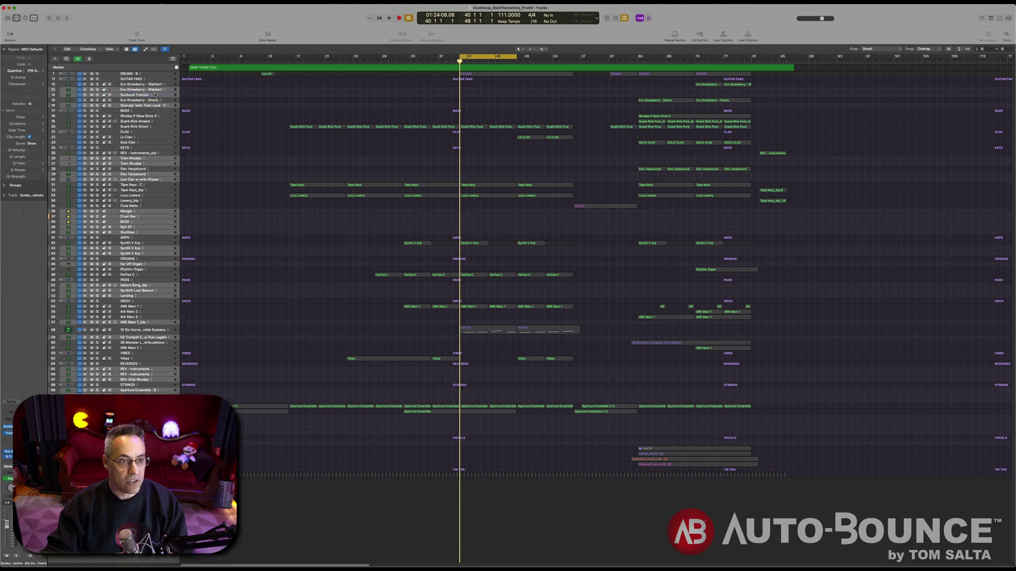
pyautogui.click(85, 90)
pyautogui.click(78, 59)
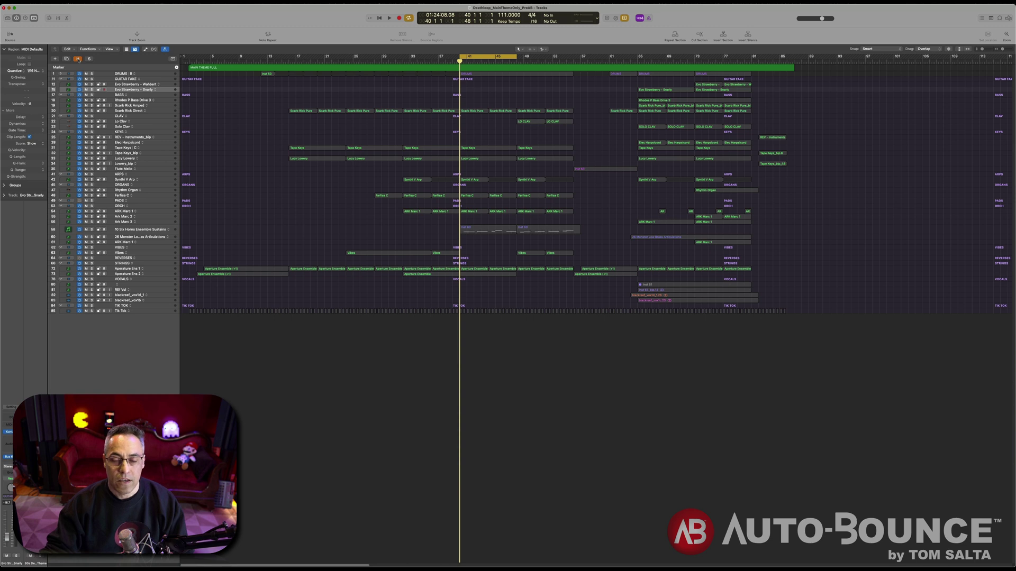
pyautogui.click(535, 389)
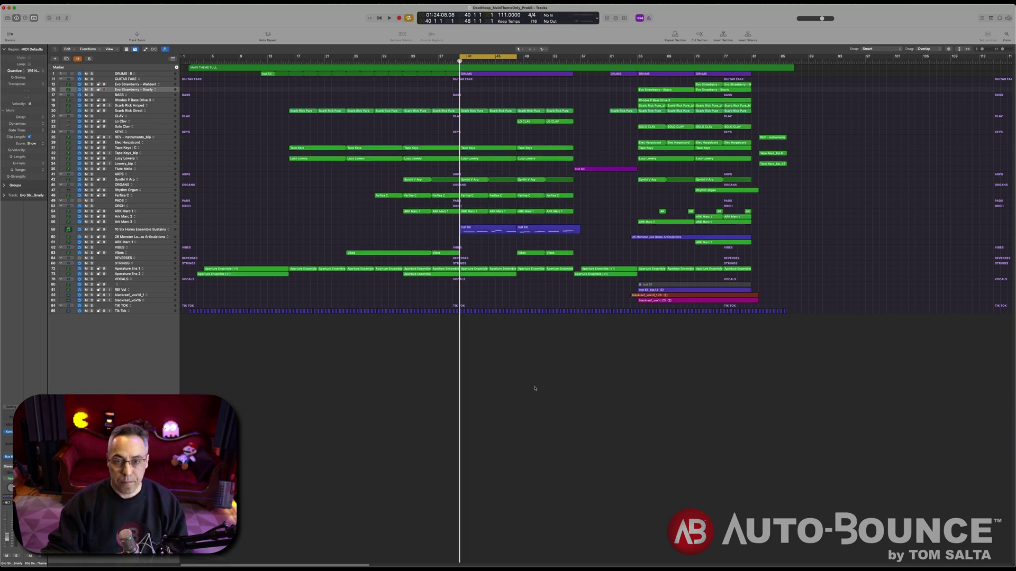
# Step: Launch Auto-Bounce from the Dock and scroll through its Track or Track Stack list
pyautogui.moveTo(865, 560)
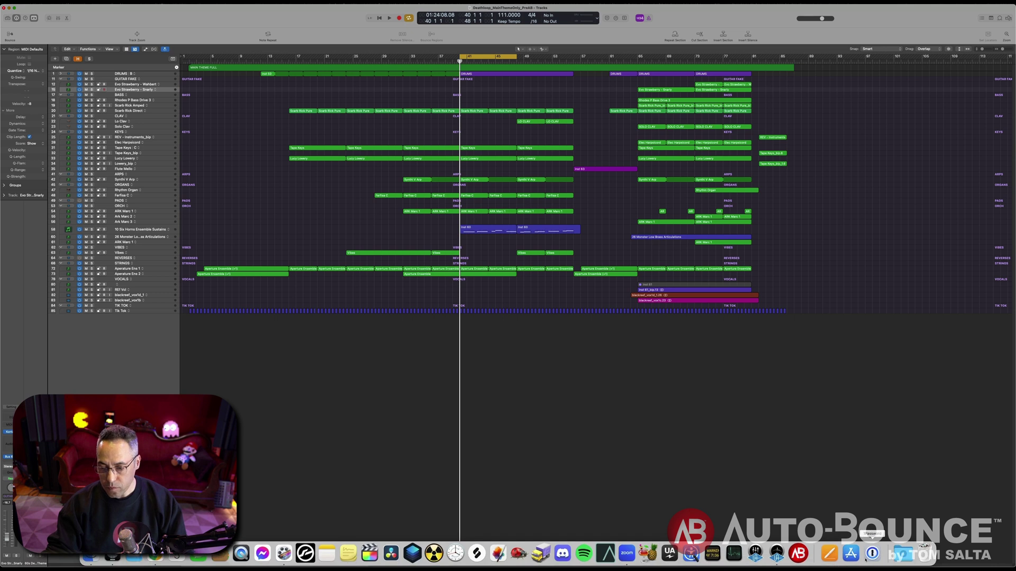
pyautogui.click(799, 553)
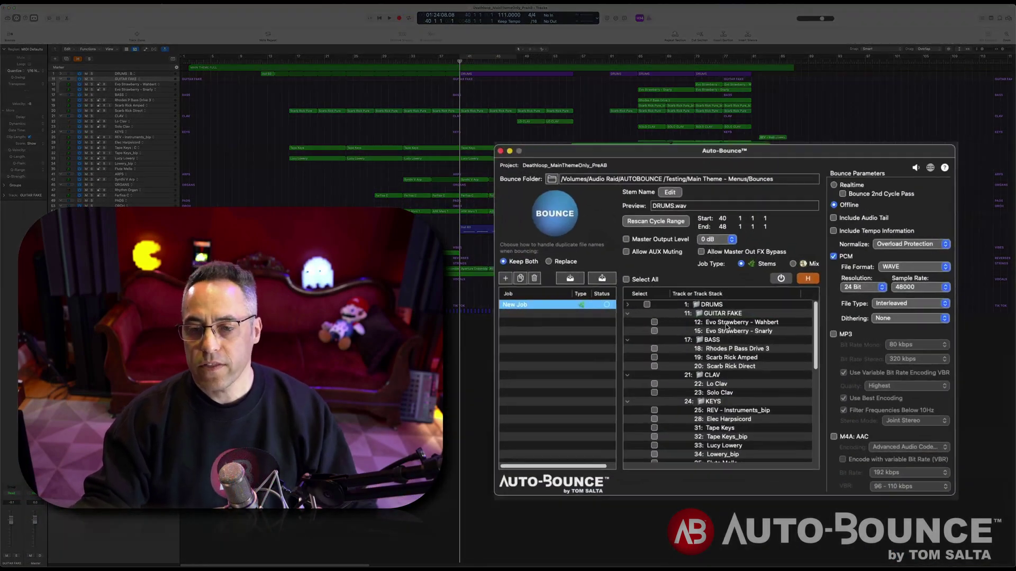
pyautogui.scroll(-10, 727, 326)
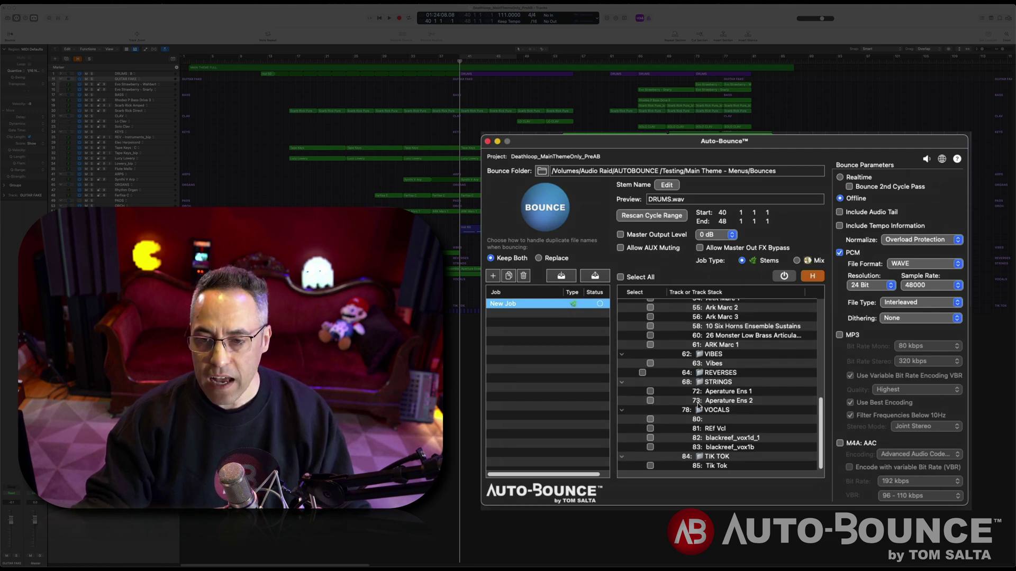
pyautogui.scroll(10, 699, 406)
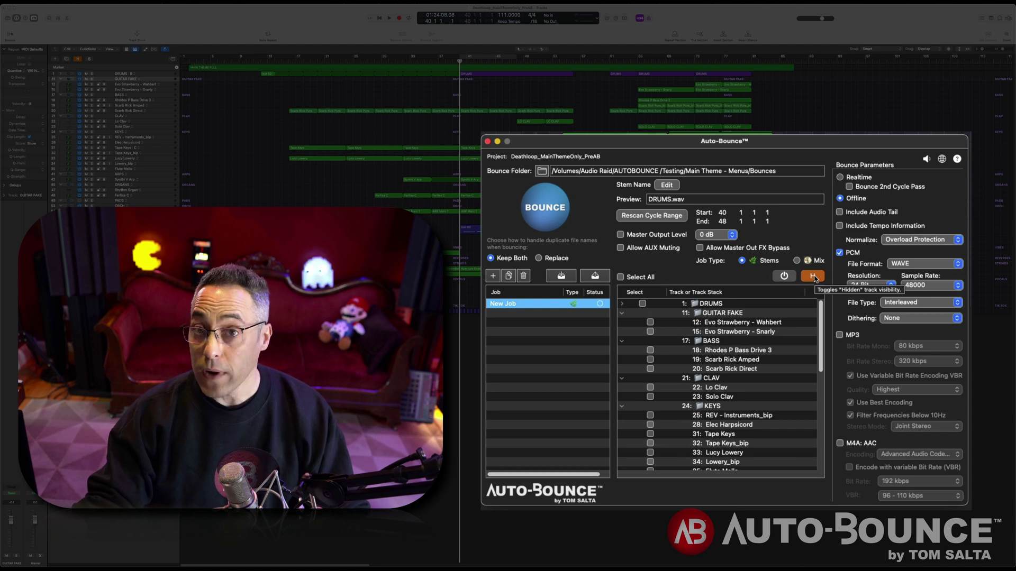
# Step: Toggle hidden tracks on and off, then check Select All to include every track
pyautogui.click(815, 278)
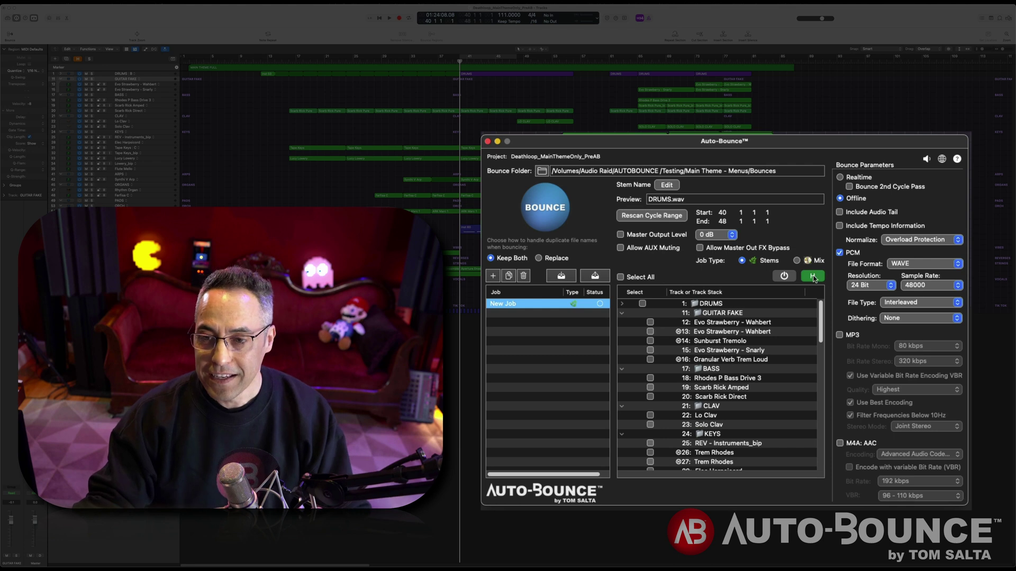
pyautogui.click(813, 277)
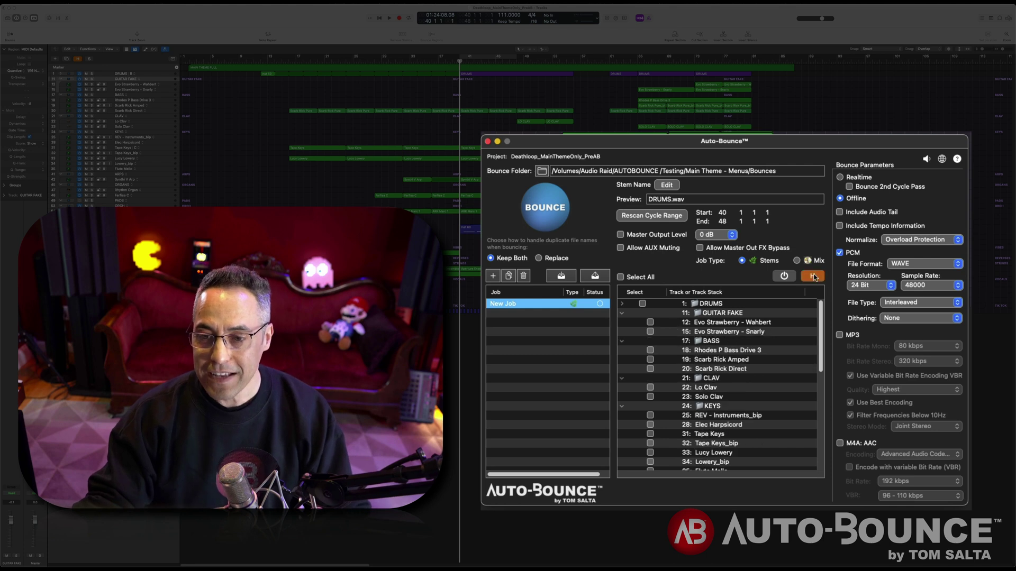
pyautogui.click(621, 277)
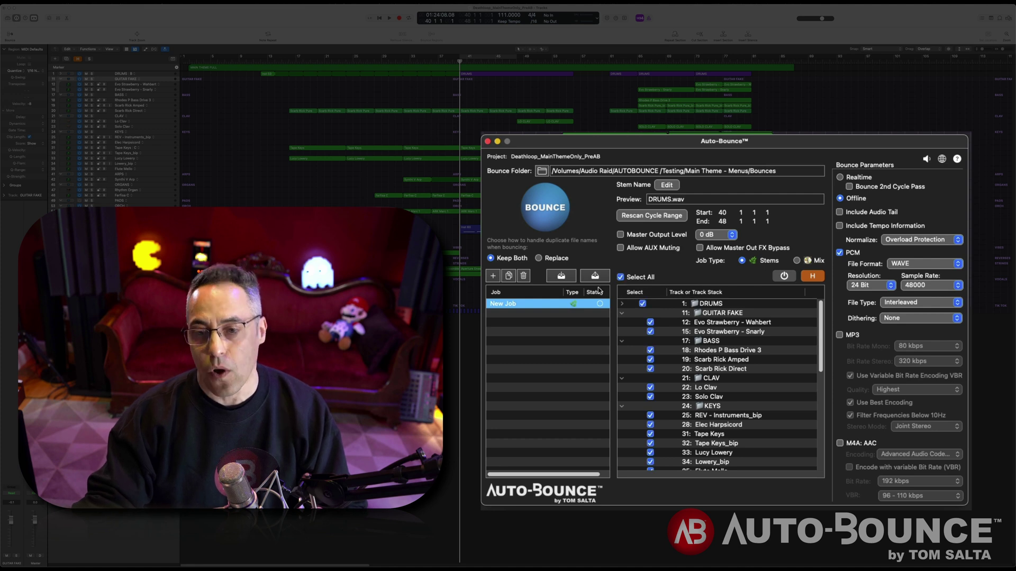
# Step: Rename the New Job to 'DL Multitrack test'
pyautogui.doubleClick(503, 305)
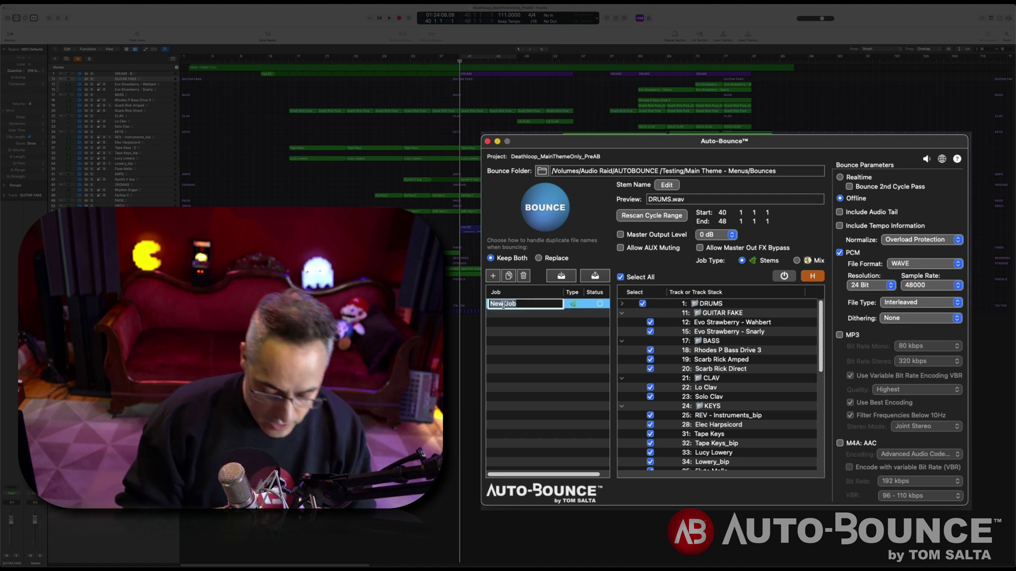
pyautogui.write('DL')
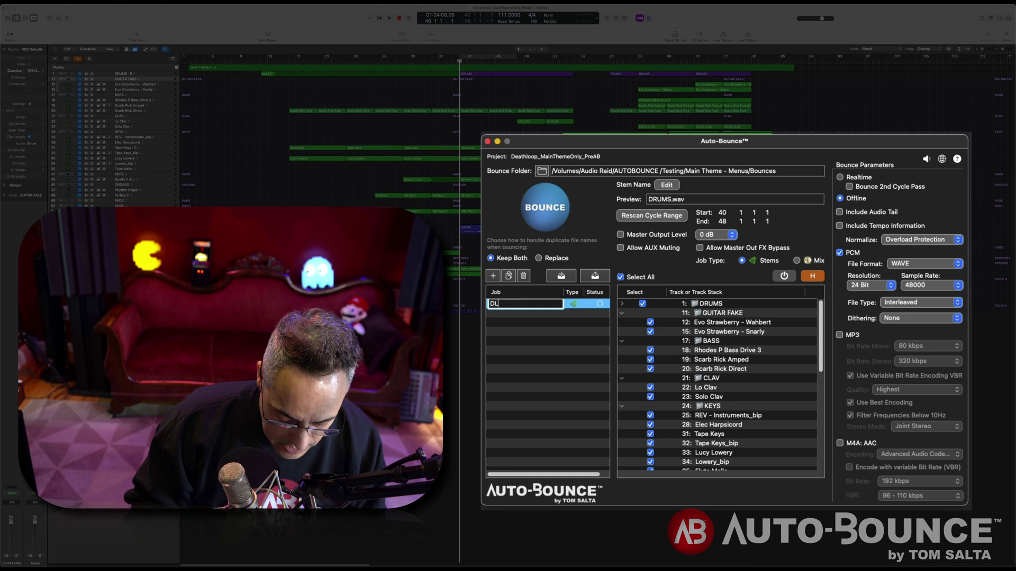
pyautogui.write(' Multitr')
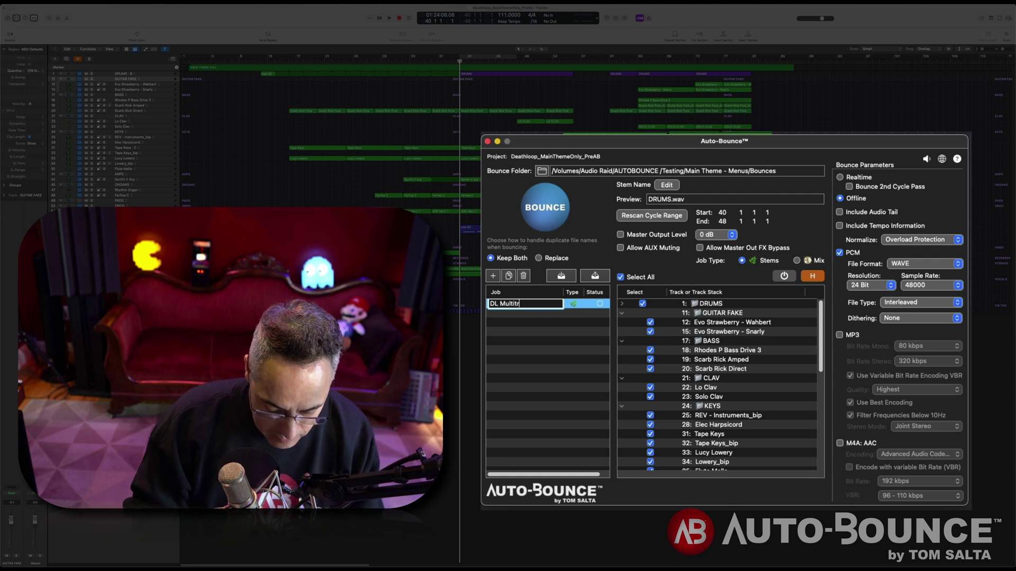
pyautogui.write('ack test')
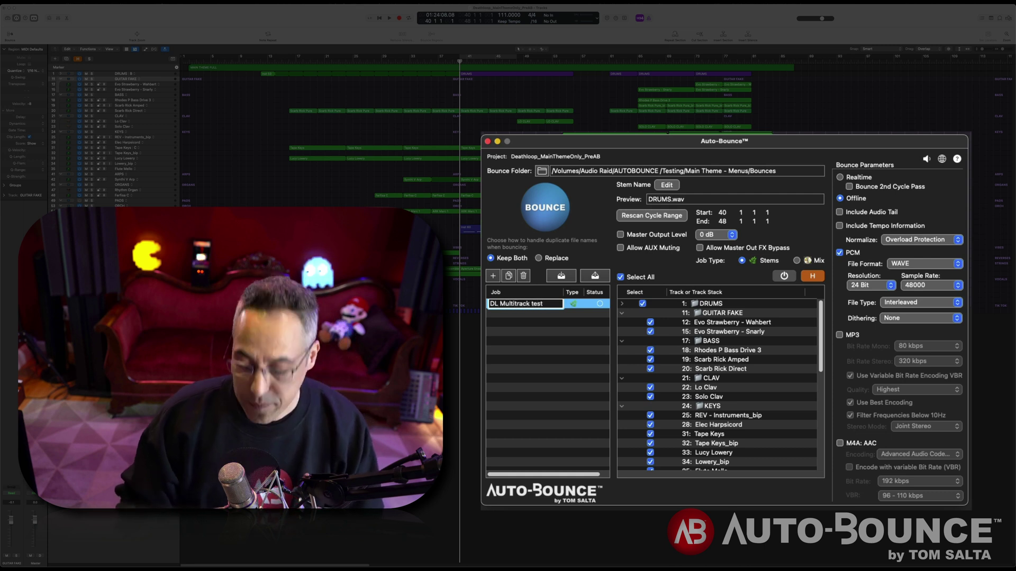
pyautogui.press('Return')
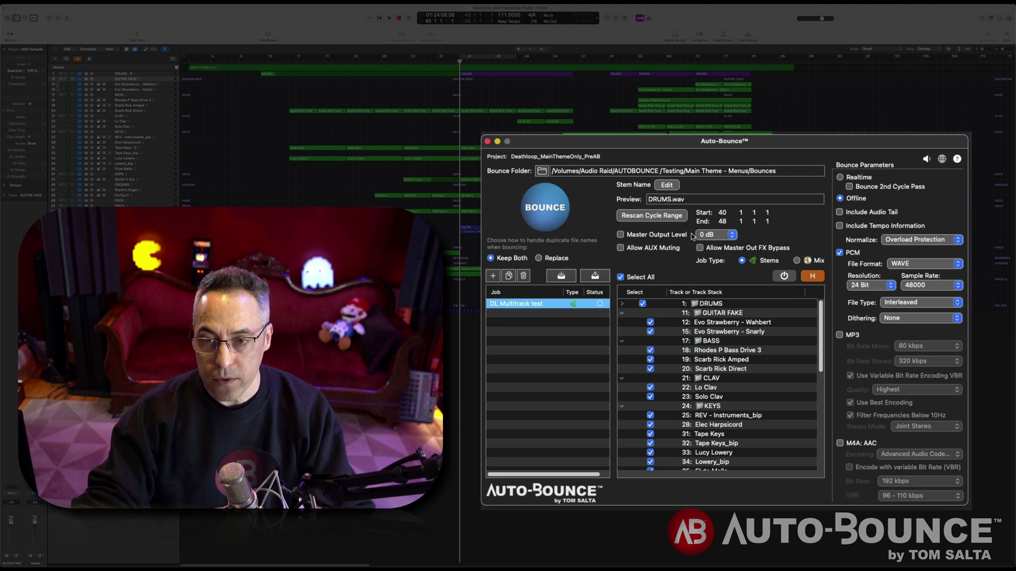
# Step: Duplicate the job and rename the copy with 'Unmastered' replacing the (1) suffix
pyautogui.click(509, 276)
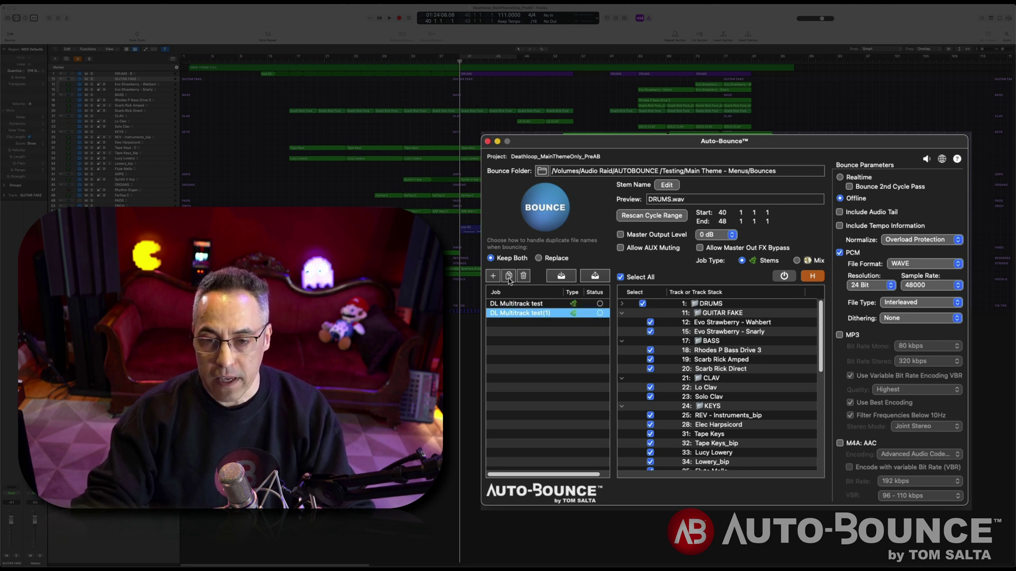
pyautogui.doubleClick(533, 313)
pyautogui.press('Right')
pyautogui.press('BackSpace')
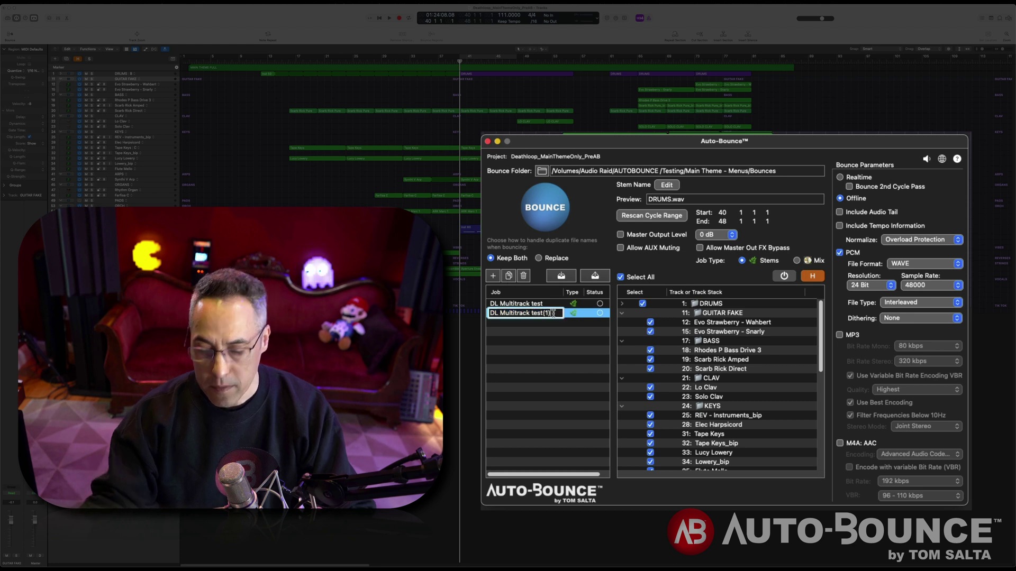
pyautogui.press('BackSpace')
pyautogui.press('BackSpace')
pyautogui.write('Unmastered')
pyautogui.press('Return')
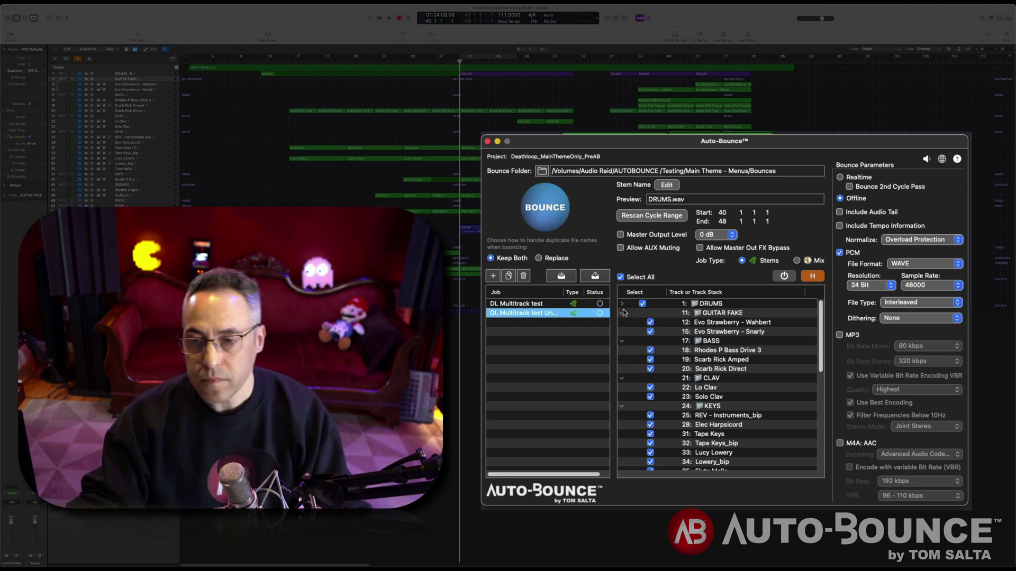
# Step: Allow Master Out FX Bypass, keeping UAD Studer active and bypassing Ozone 9
pyautogui.click(700, 248)
pyautogui.scroll(-15, 712, 386)
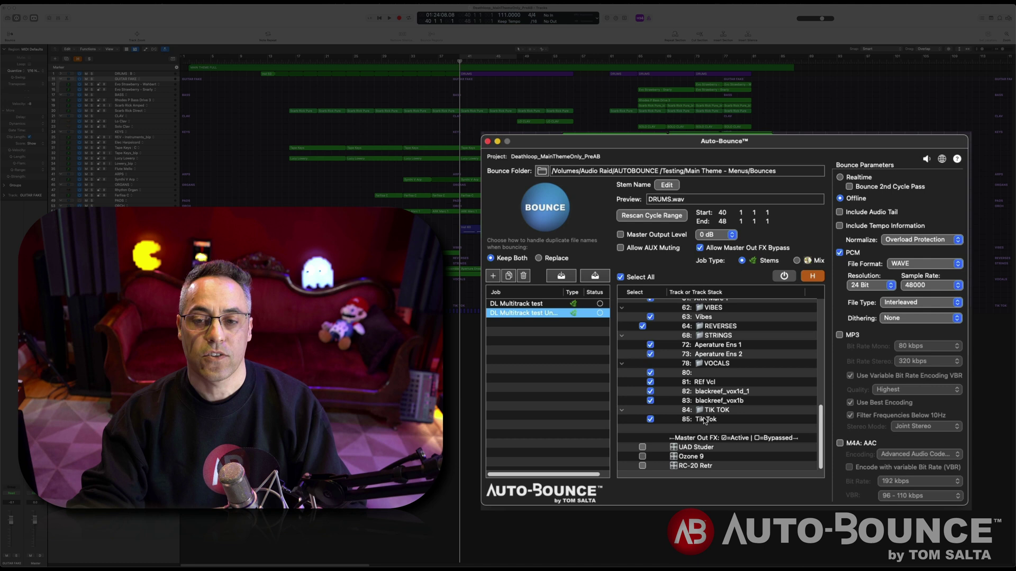
pyautogui.click(642, 449)
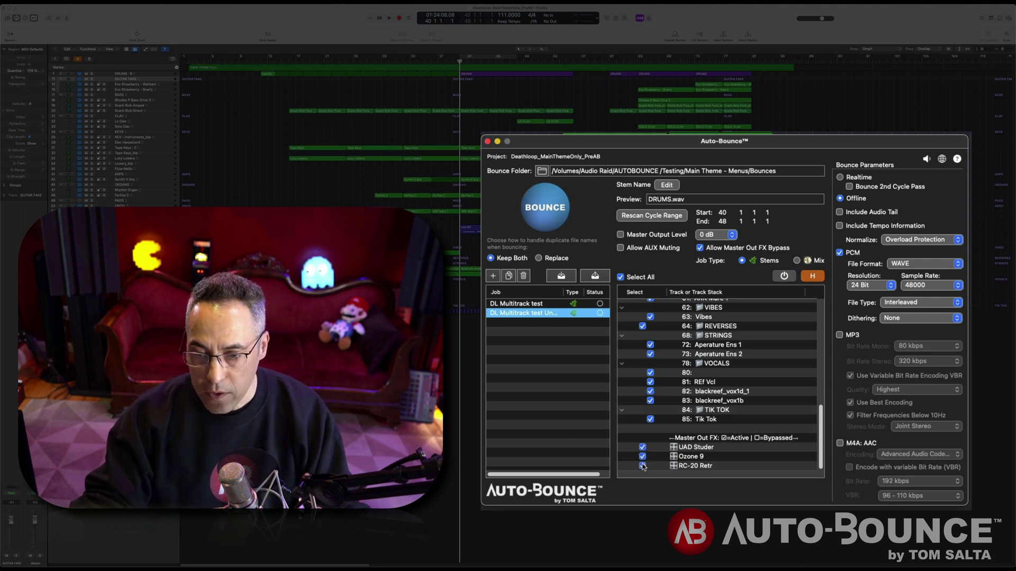
pyautogui.click(643, 449)
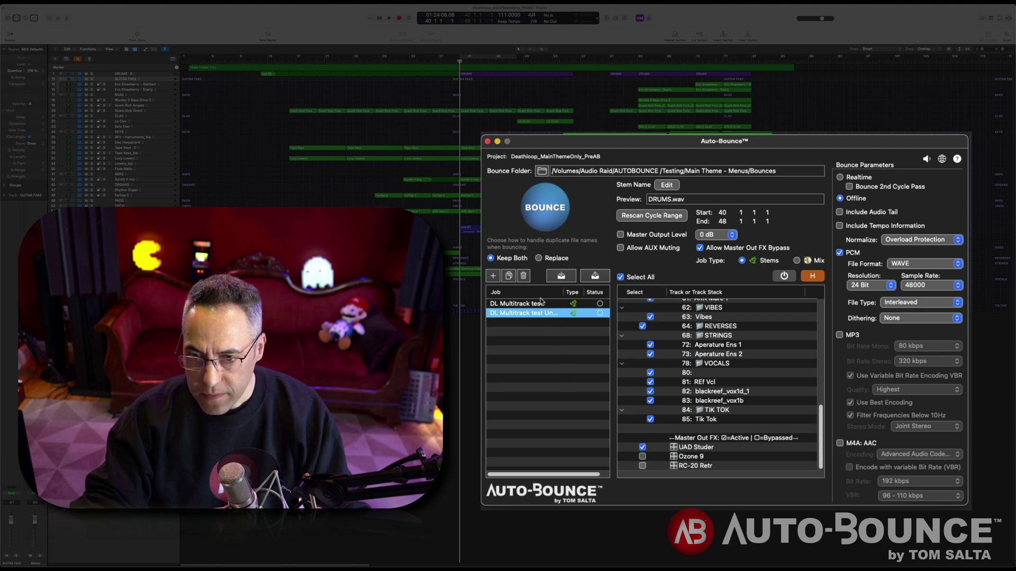
pyautogui.scroll(15, 729, 431)
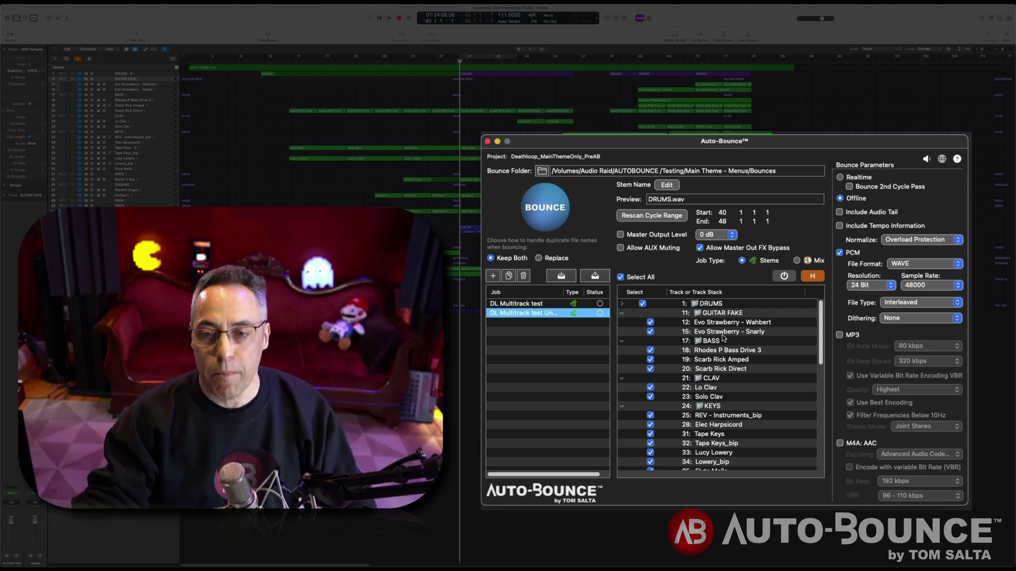
# Step: Set the DL Multitrack test job's stem names to [Sequence Number]_[Track Name]
pyautogui.click(540, 304)
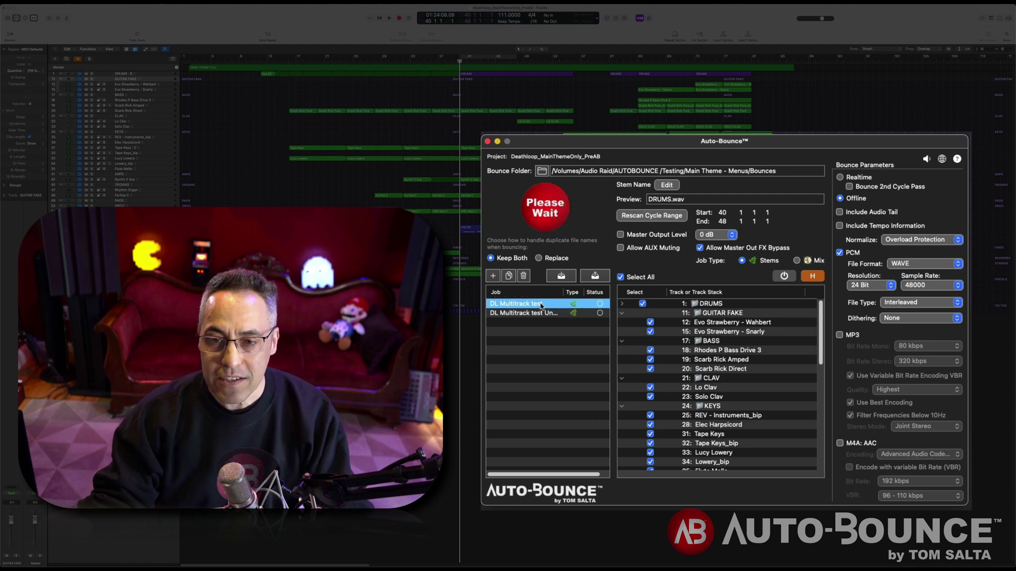
pyautogui.click(666, 184)
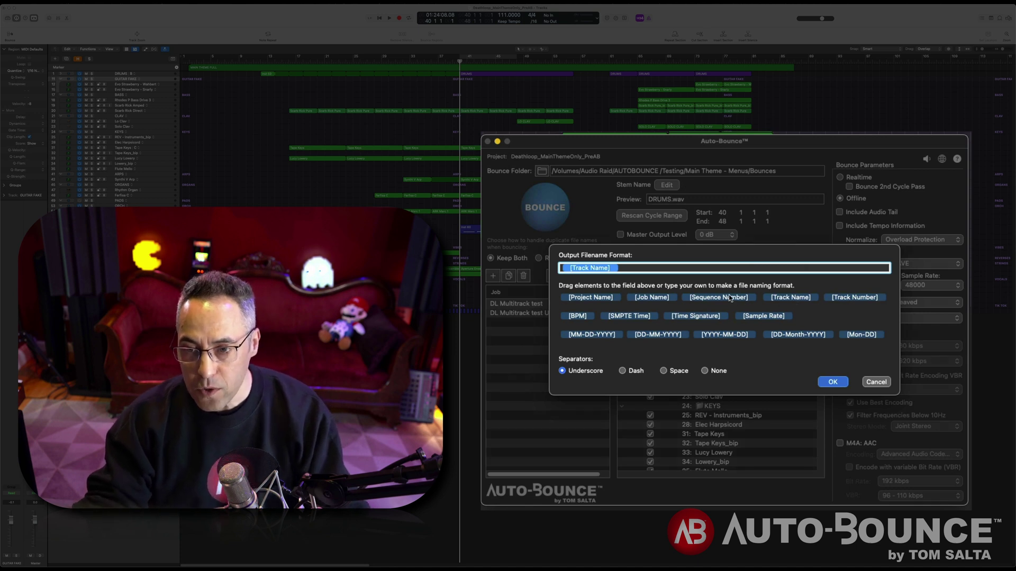
pyautogui.moveTo(729, 298); pyautogui.dragTo(583, 271)
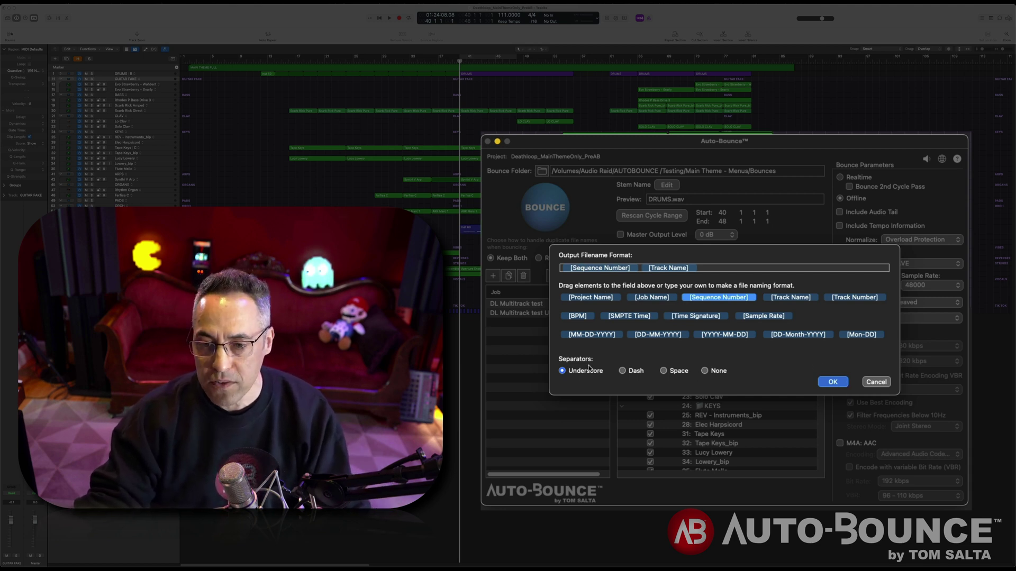
pyautogui.click(829, 385)
# Step: Apply the same sequence-number stem naming to the UnMastered job, then reselect the first job
pyautogui.click(526, 315)
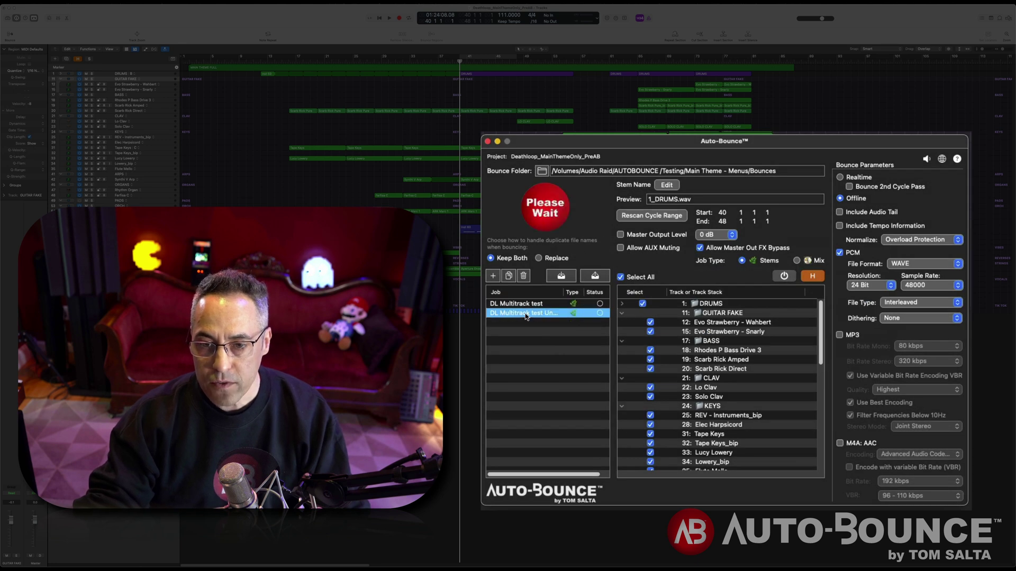
pyautogui.click(665, 184)
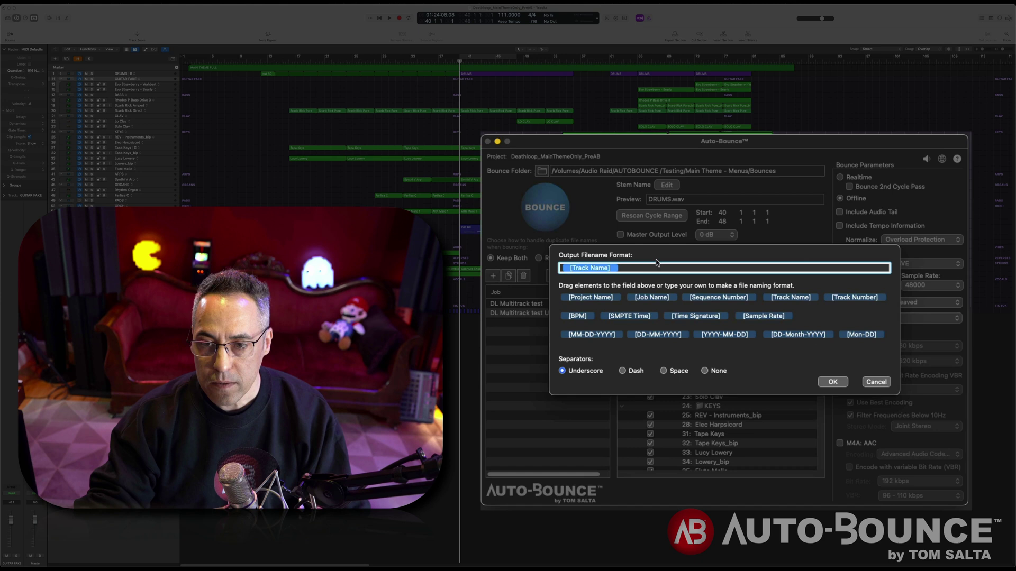
pyautogui.moveTo(715, 302); pyautogui.dragTo(568, 270)
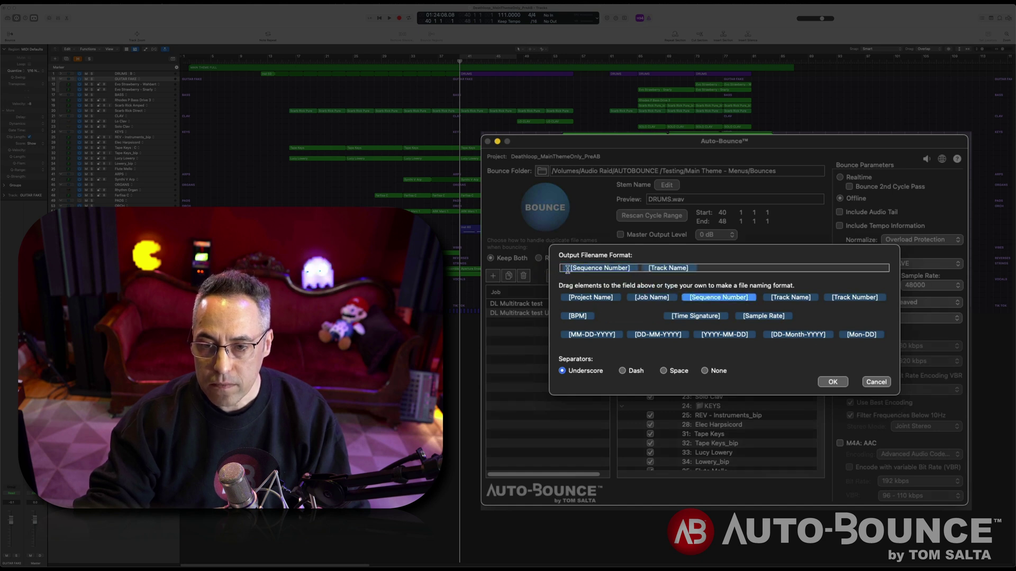
pyautogui.click(832, 382)
pyautogui.click(546, 305)
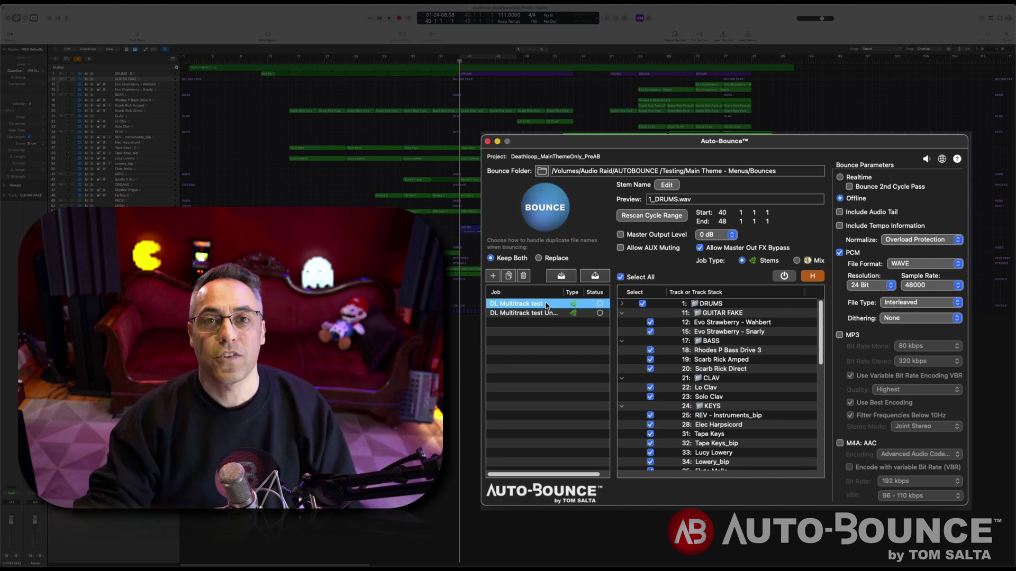
# Step: Start bouncing both jobs and wait for All Bounce Jobs Finished
pyautogui.click(554, 227)
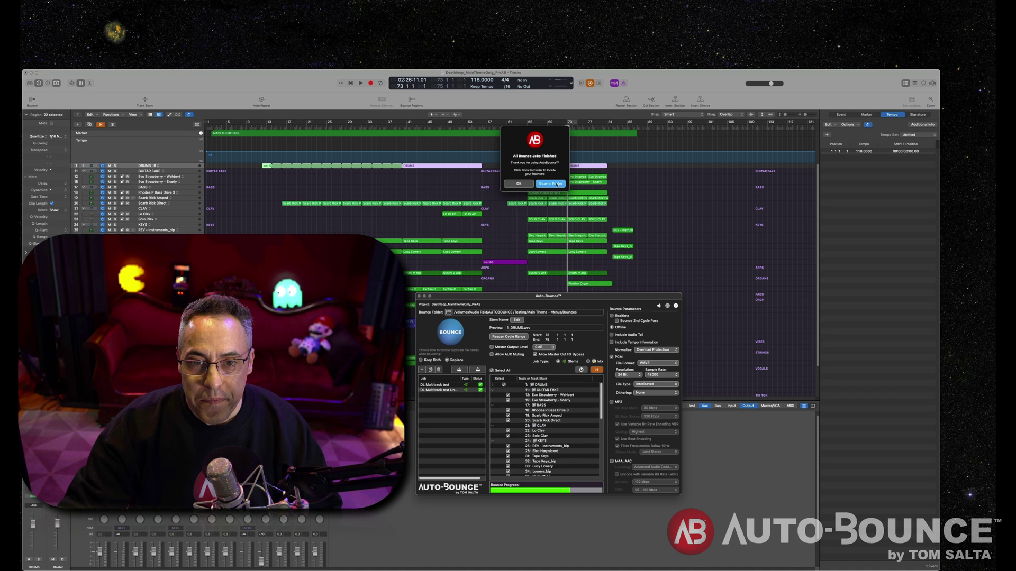
# Step: Show the bounces in Finder and step through the mastered stems from 1_DRUMS.wav
pyautogui.click(554, 183)
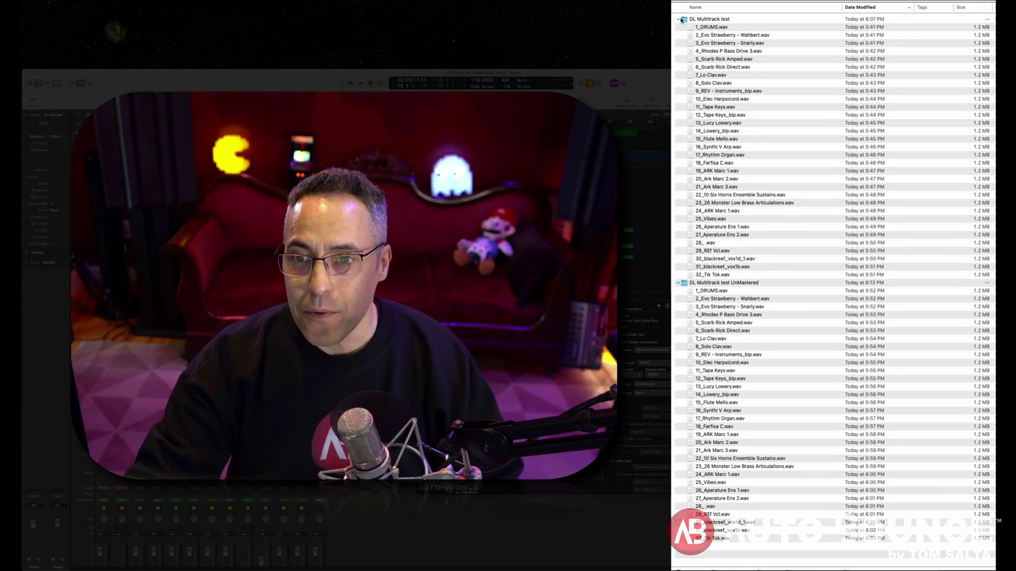
pyautogui.click(679, 20)
pyautogui.click(679, 27)
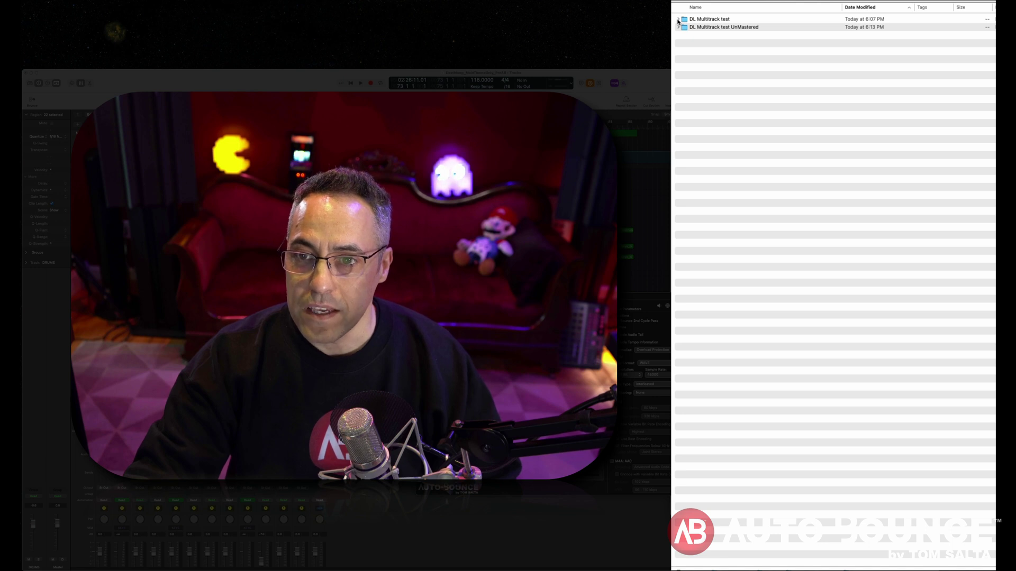
pyautogui.click(679, 20)
pyautogui.click(714, 28)
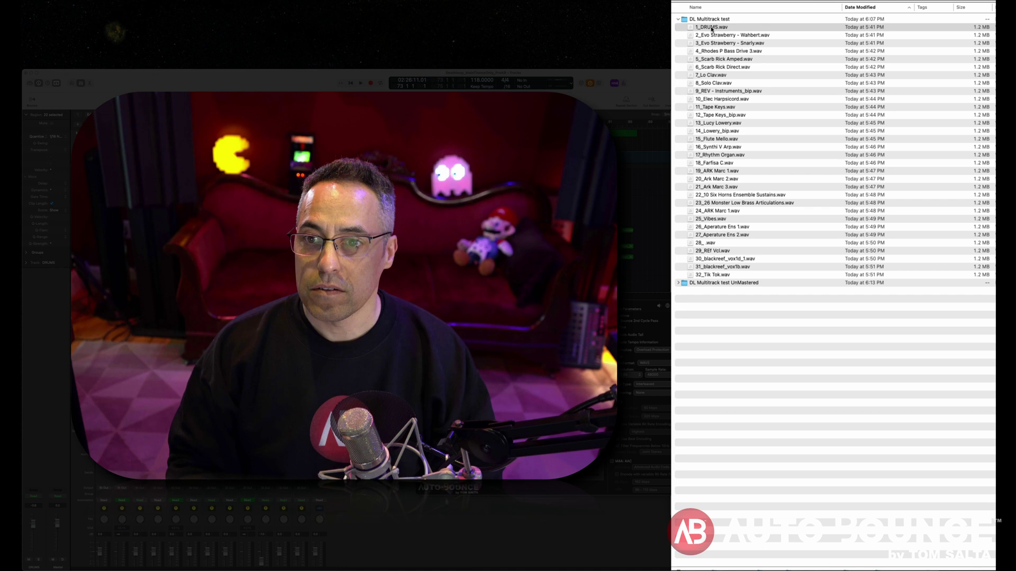
pyautogui.press('Down')
pyautogui.press('Down')
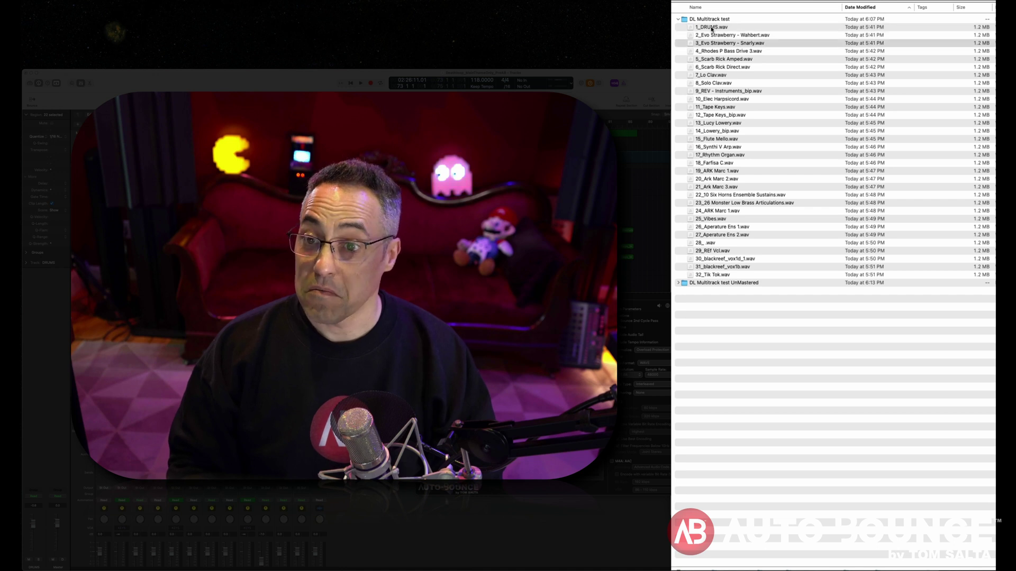
pyautogui.press('Down')
pyautogui.press('Down')
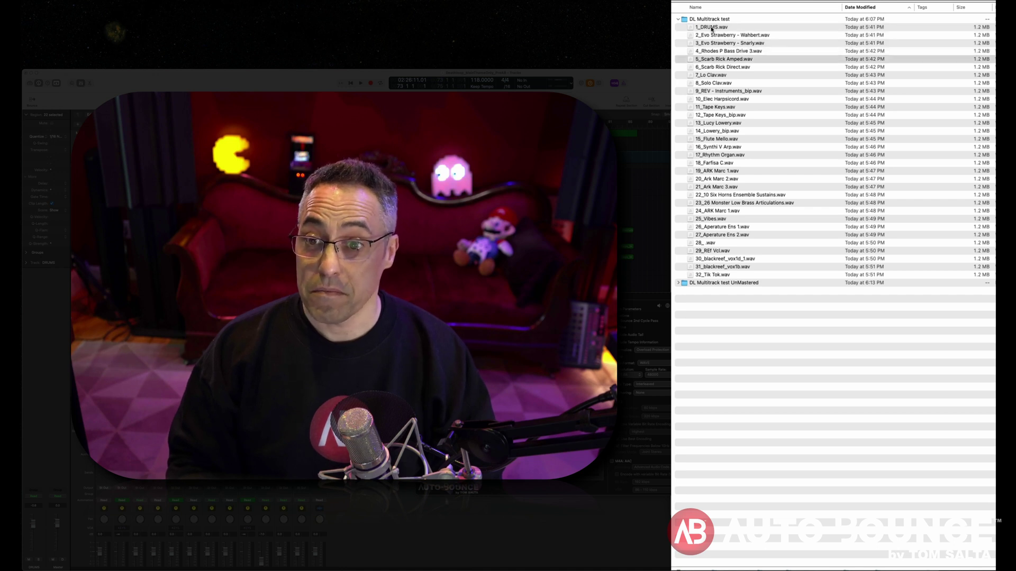
pyautogui.press('Down')
pyautogui.press('Down')
pyautogui.press('space')
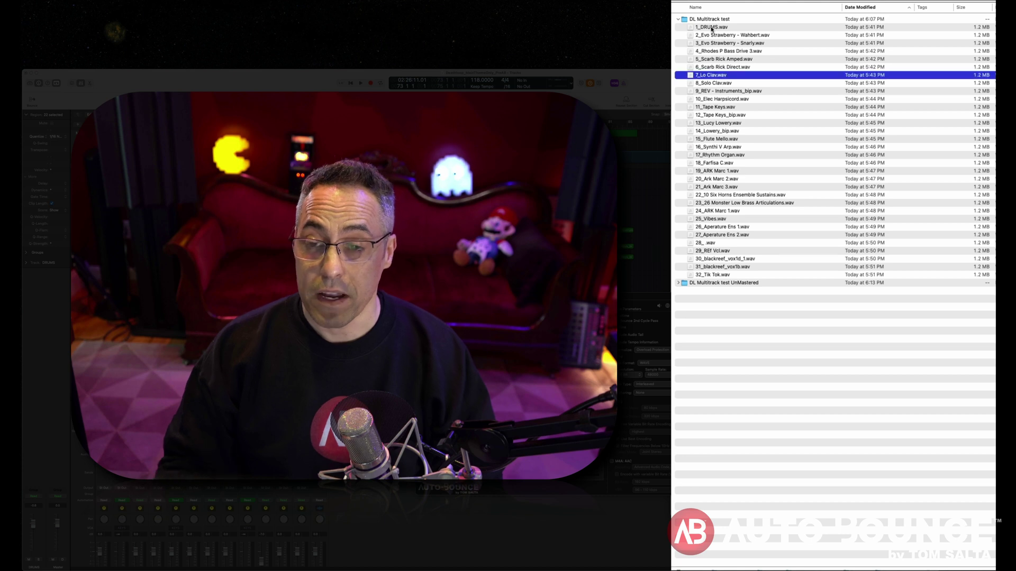
# Step: Expand the UnMastered folder, preview its 1_DRUMS.wav, and compare with the mastered one
pyautogui.click(678, 284)
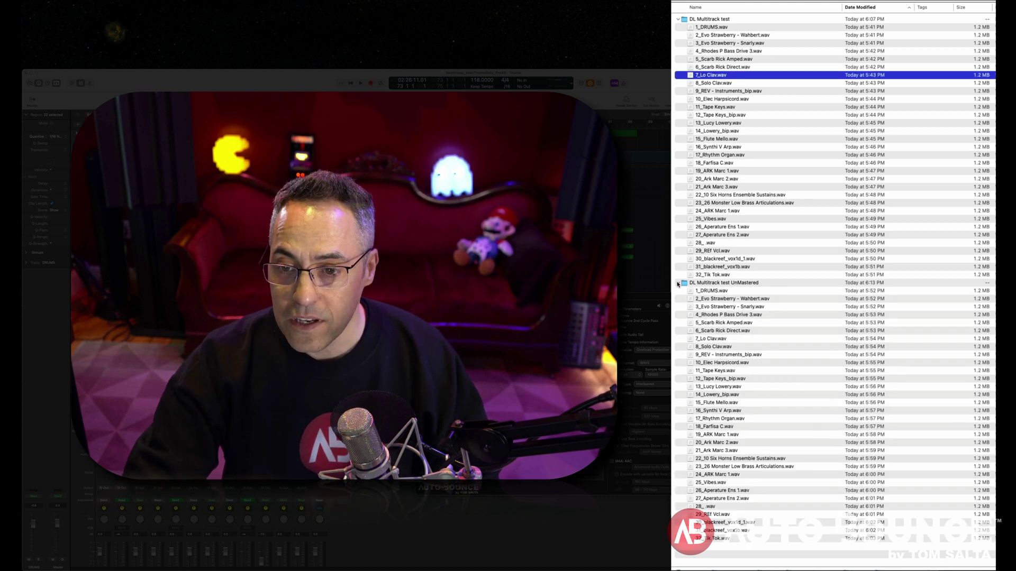
pyautogui.click(710, 291)
pyautogui.press('space')
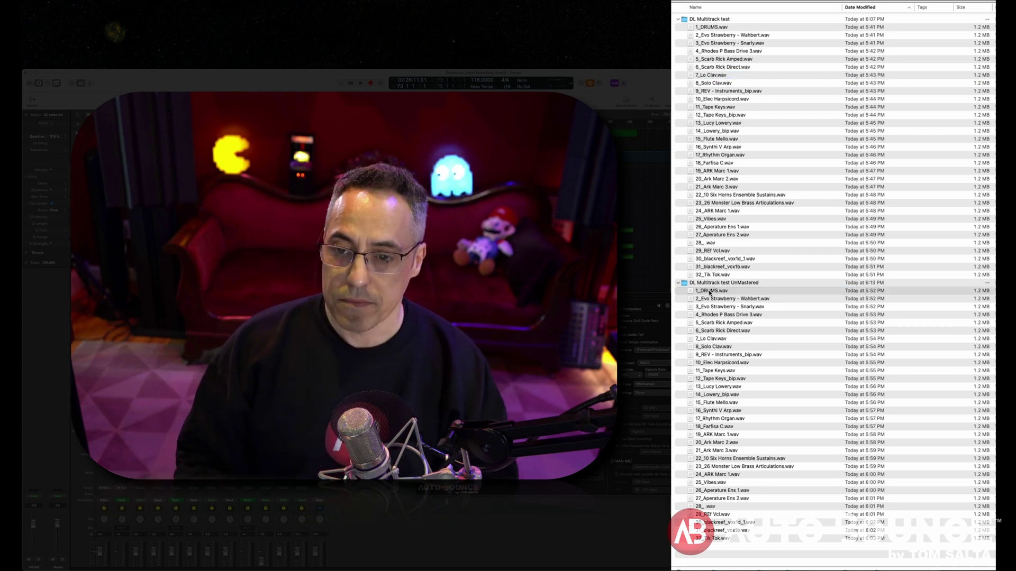
pyautogui.press('space')
pyautogui.click(706, 27)
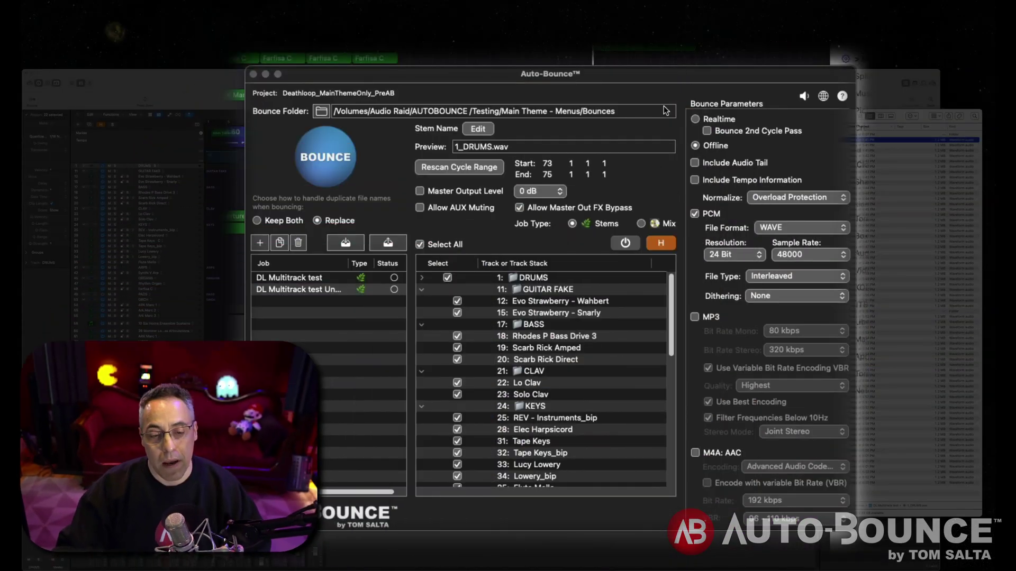
# Step: Duplicate the DL Multitrack test job and rename the copy 'DL Multitrack DRY'
pyautogui.click(318, 292)
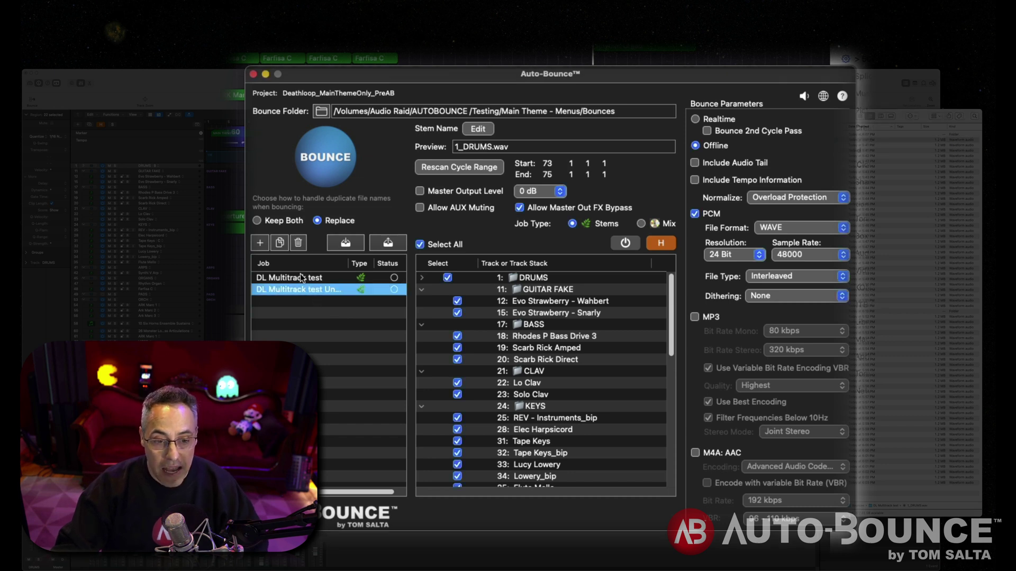
pyautogui.click(301, 279)
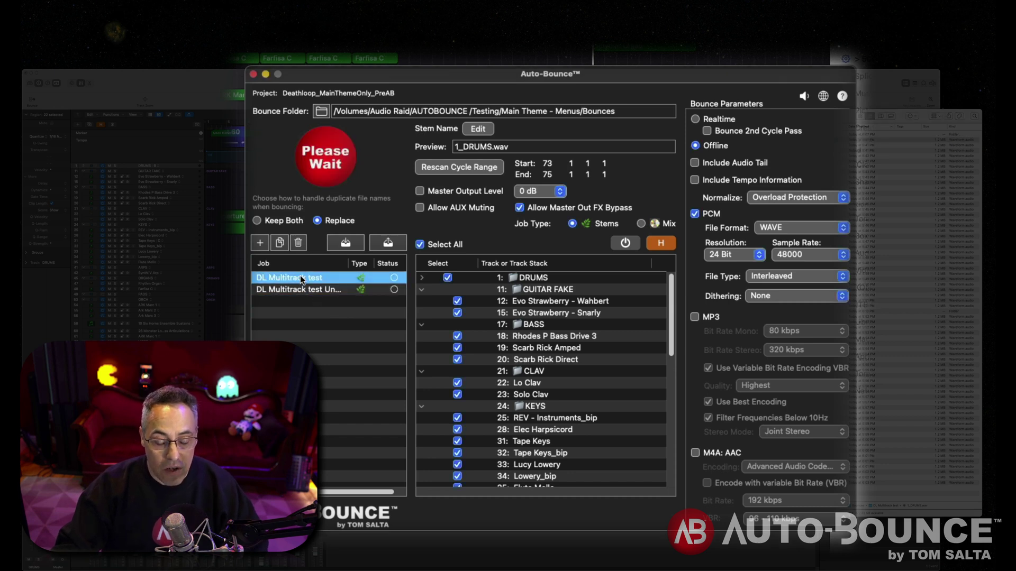
pyautogui.click(280, 243)
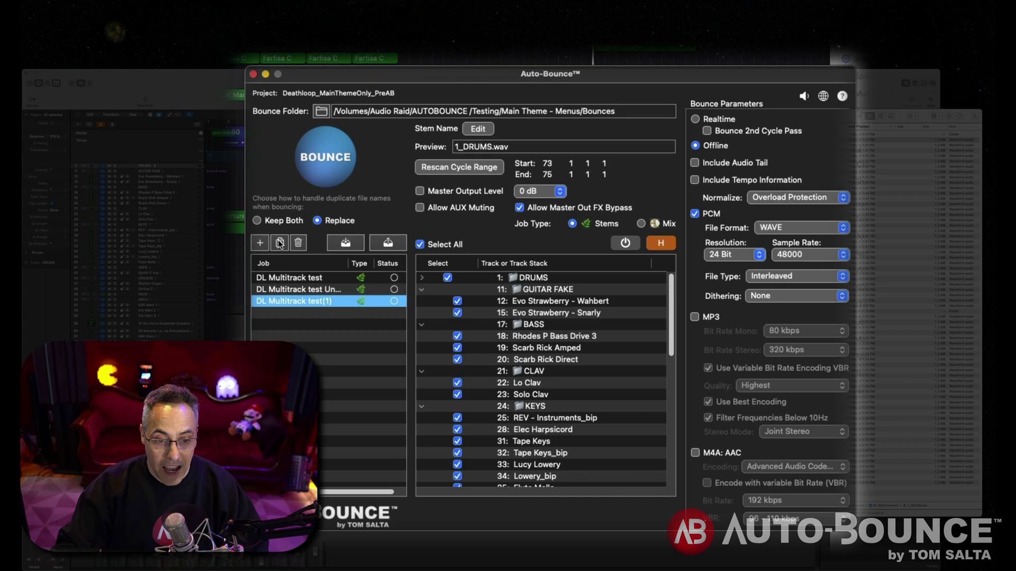
pyautogui.doubleClick(302, 301)
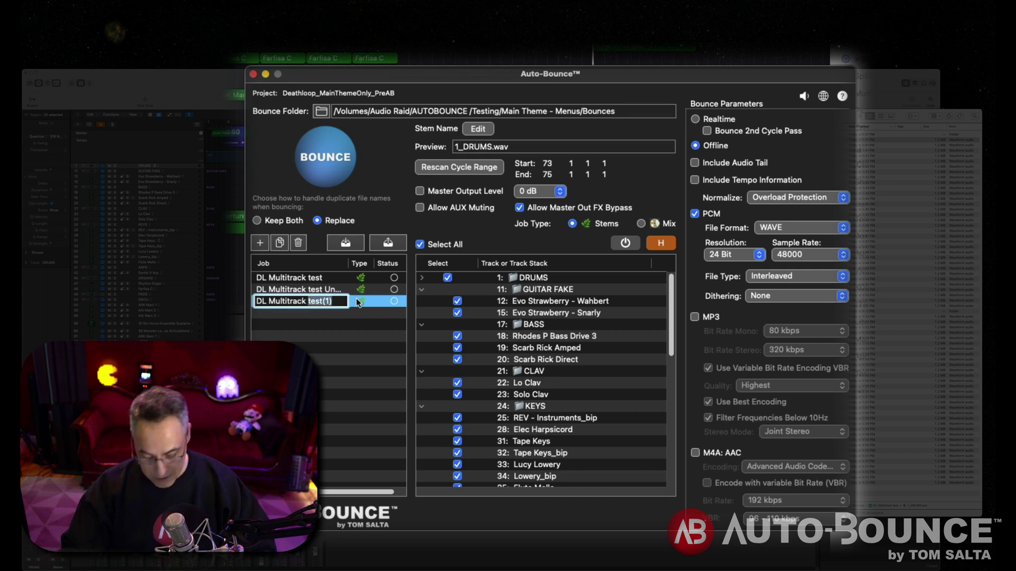
pyautogui.press('Return')
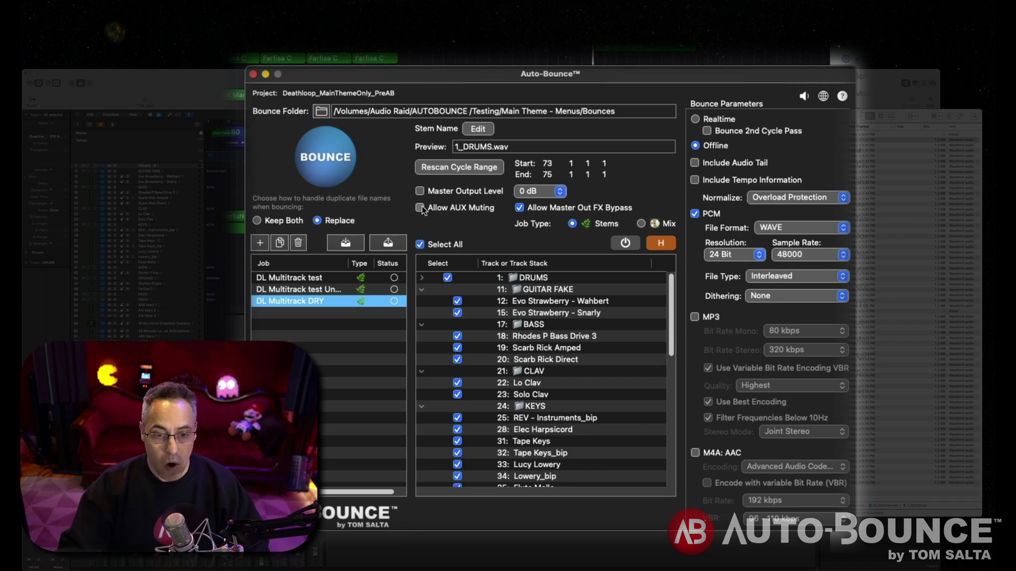
pyautogui.scroll(-15, 557, 373)
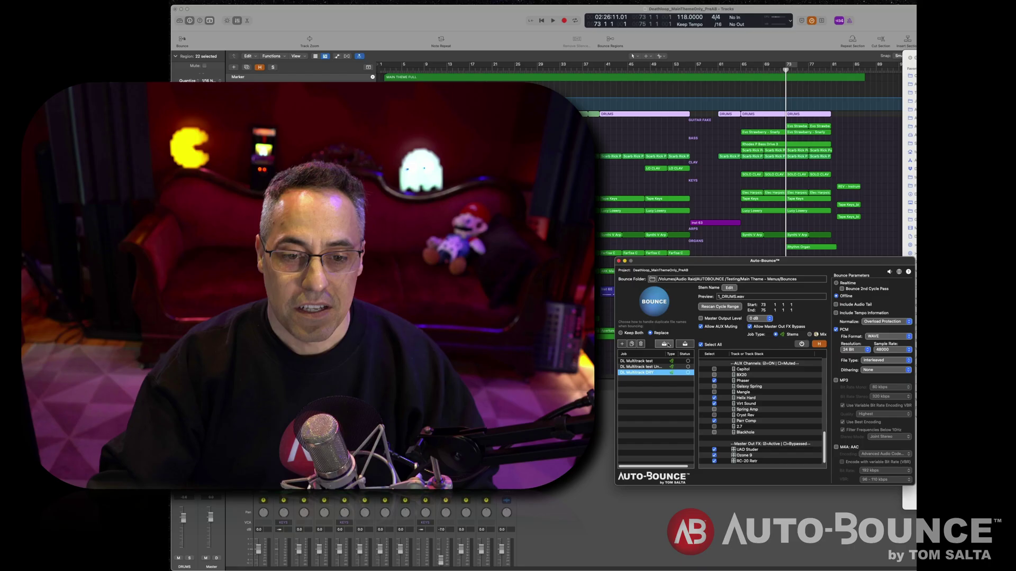
# Step: Save the three Auto-Bounce jobs as a 'Deathloop_Main Theme…' .autobounce file in Main Theme - Menus
pyautogui.click(352, 243)
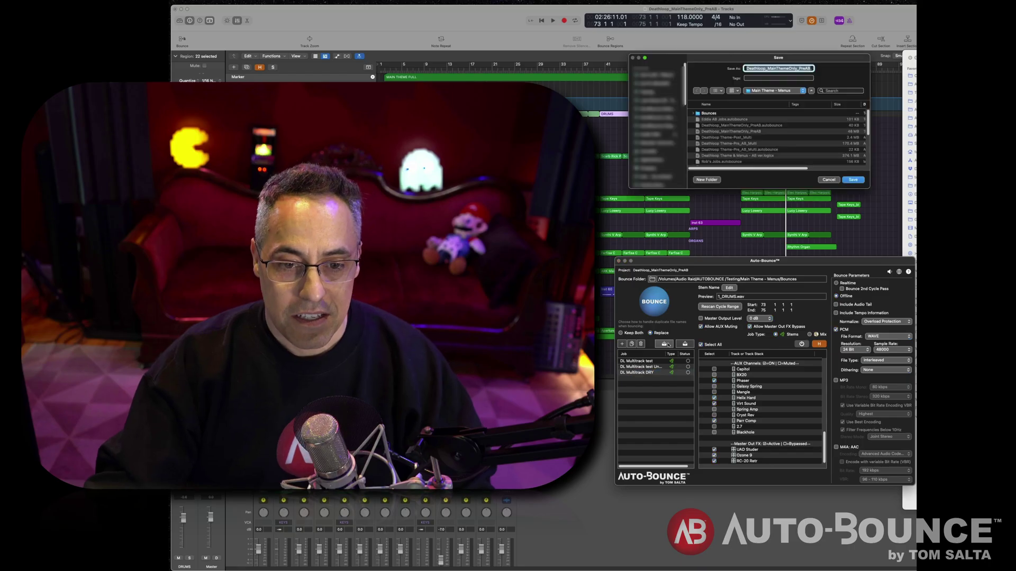
pyautogui.click(767, 69)
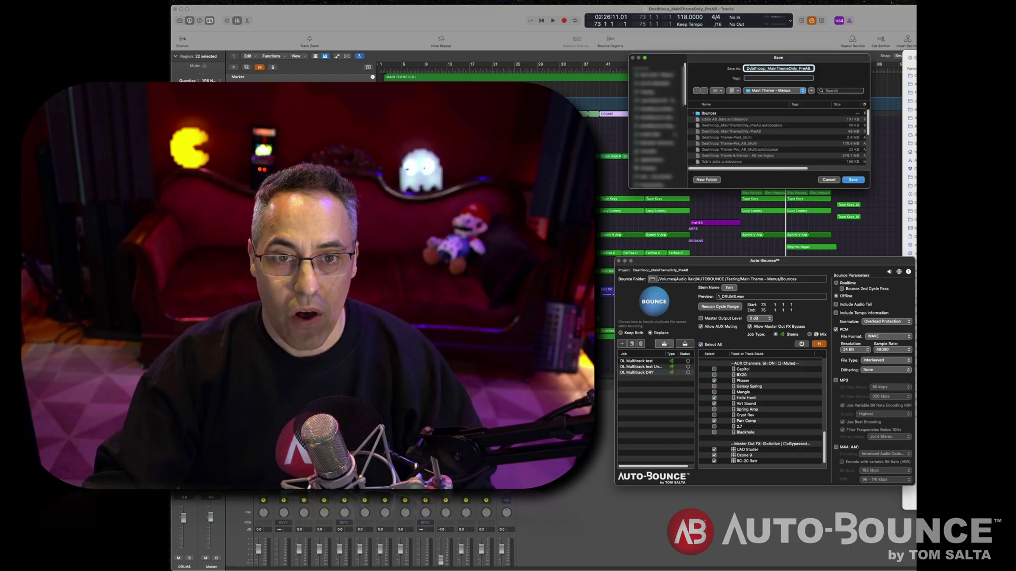
pyautogui.click(805, 68)
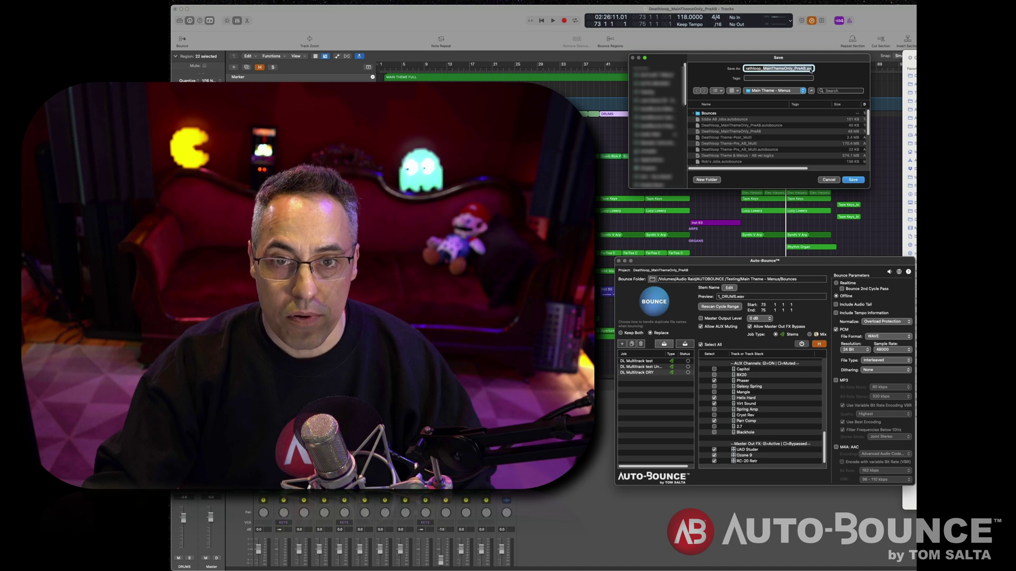
pyautogui.press('BackSpace')
pyautogui.press('BackSpace')
pyautogui.press('BackSpace')
pyautogui.press('BackSpace')
pyautogui.press('BackSpace')
pyautogui.press('BackSpace')
pyautogui.press('BackSpace')
pyautogui.press('BackSpace')
pyautogui.press('BackSpace')
pyautogui.press('BackSpace')
pyautogui.press('BackSpace')
pyautogui.press('BackSpace')
pyautogui.press('BackSpace')
pyautogui.press('BackSpace')
pyautogui.press('BackSpace')
pyautogui.press('BackSpace')
pyautogui.press('BackSpace')
pyautogui.press('BackSpace')
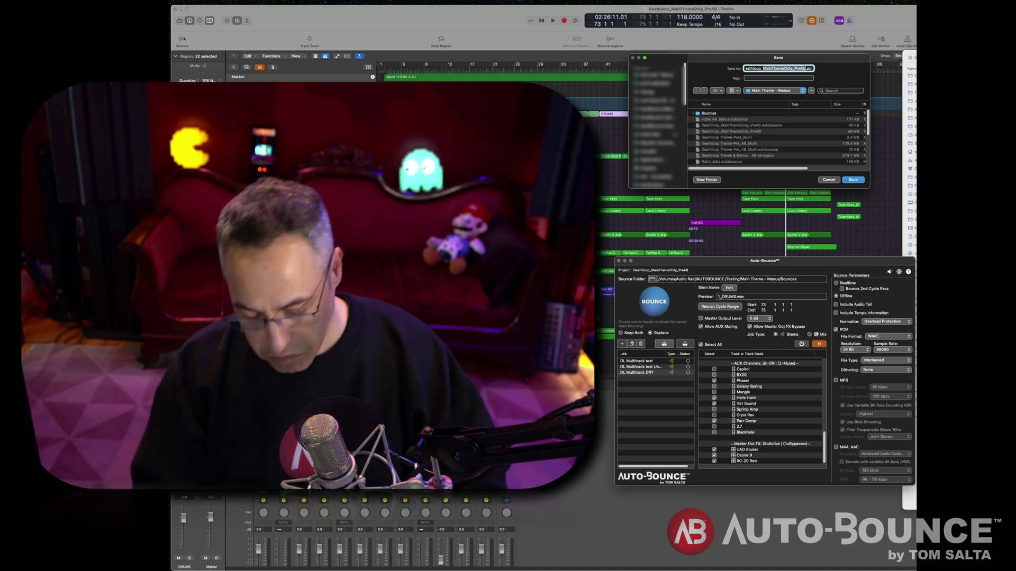
pyautogui.write('ain Theme')
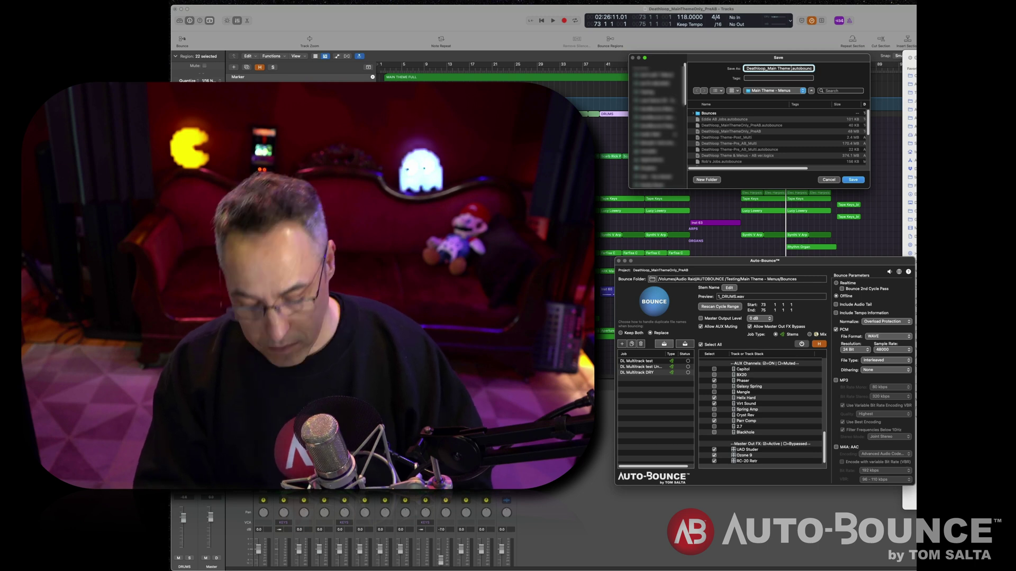
pyautogui.write(' Multi')
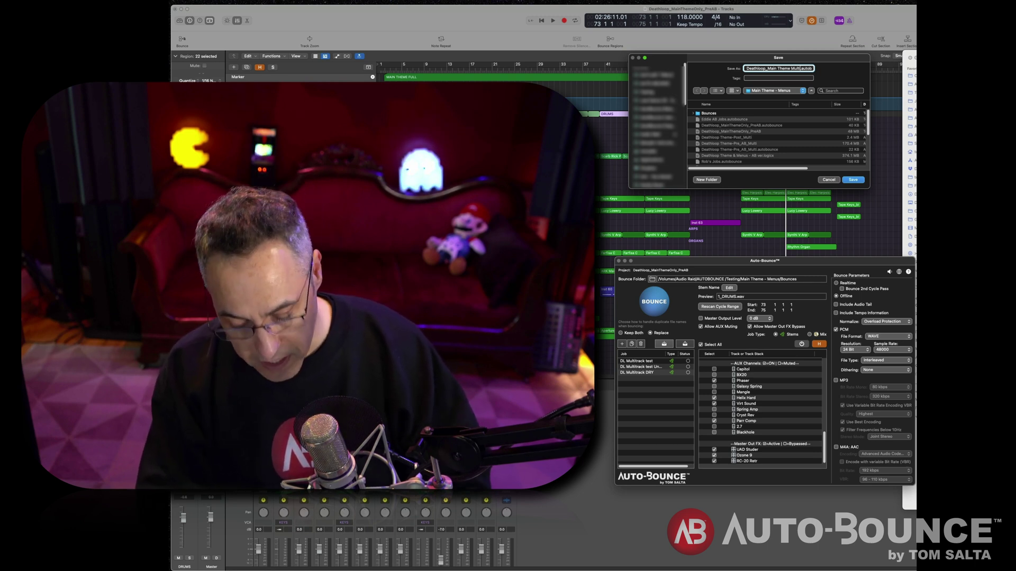
pyautogui.press('Return')
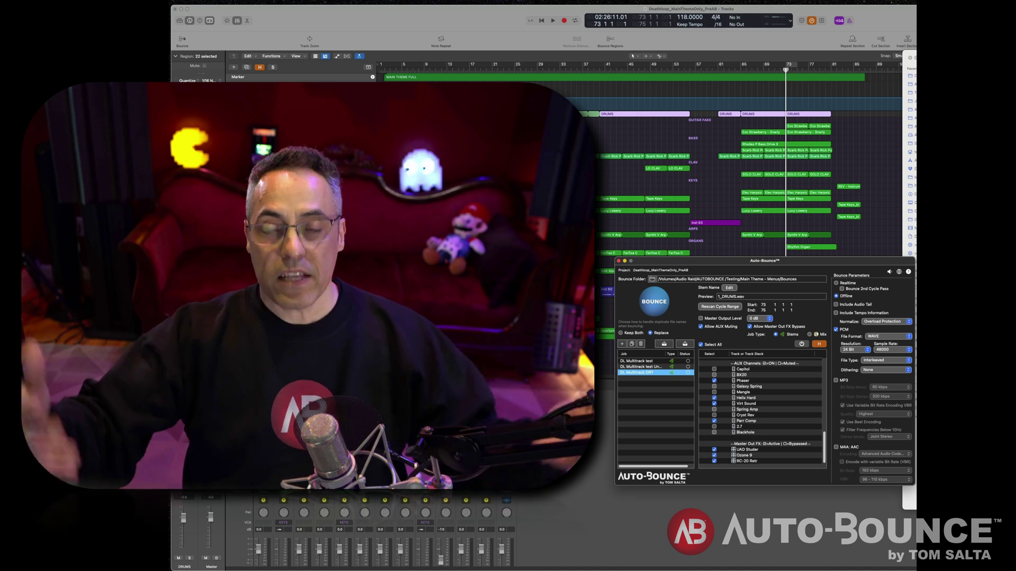